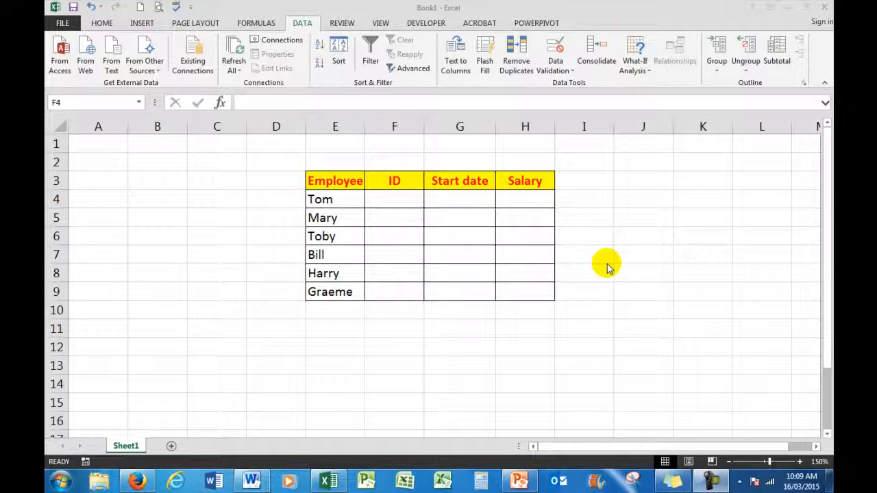
Step: Create a data validation rule on cell F4 that allows only a text length equal to 5
left_click(394, 199)
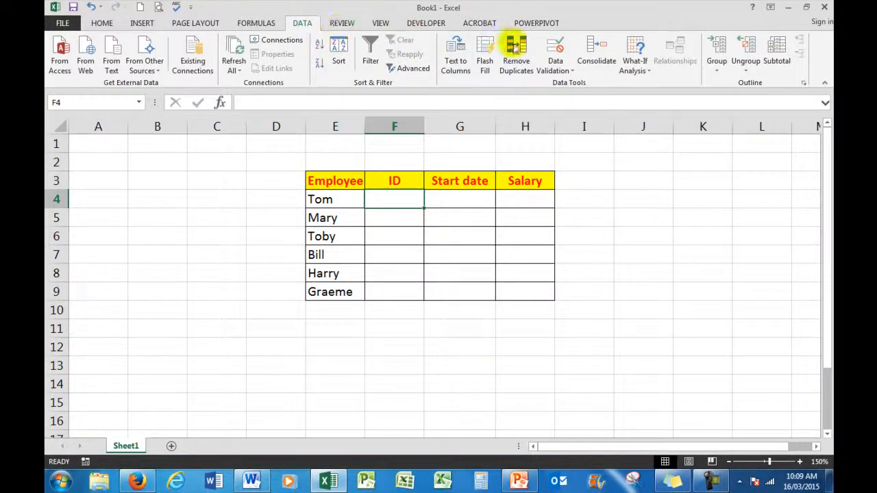
left_click(567, 70)
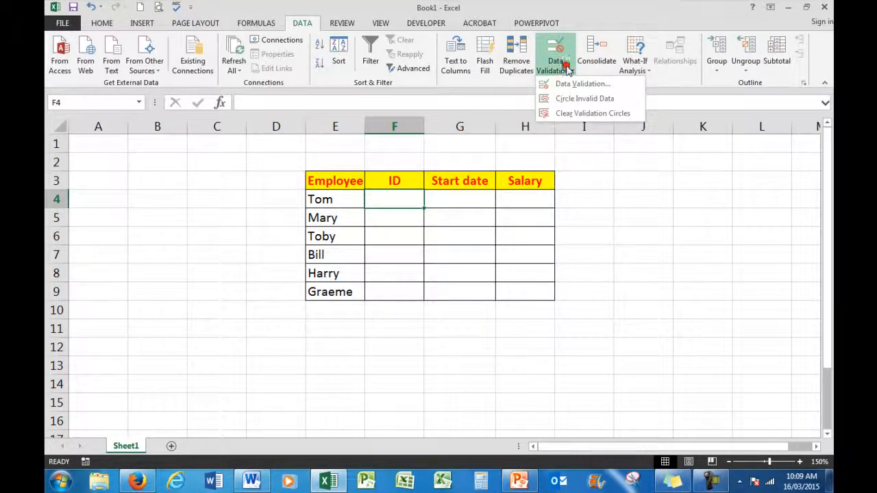
left_click(574, 83)
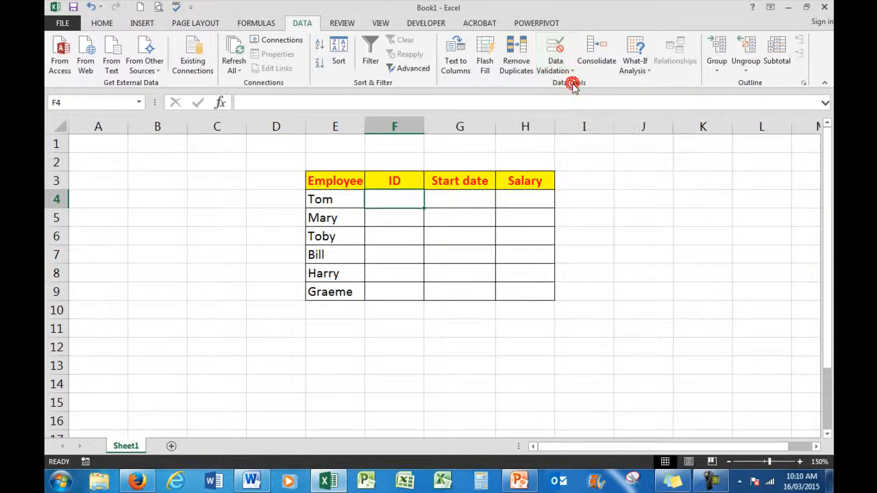
left_click(591, 187)
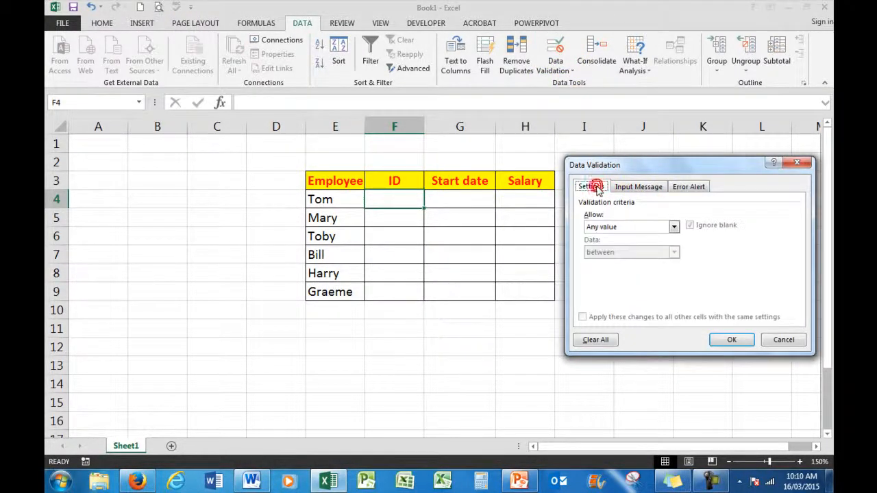
left_click(674, 227)
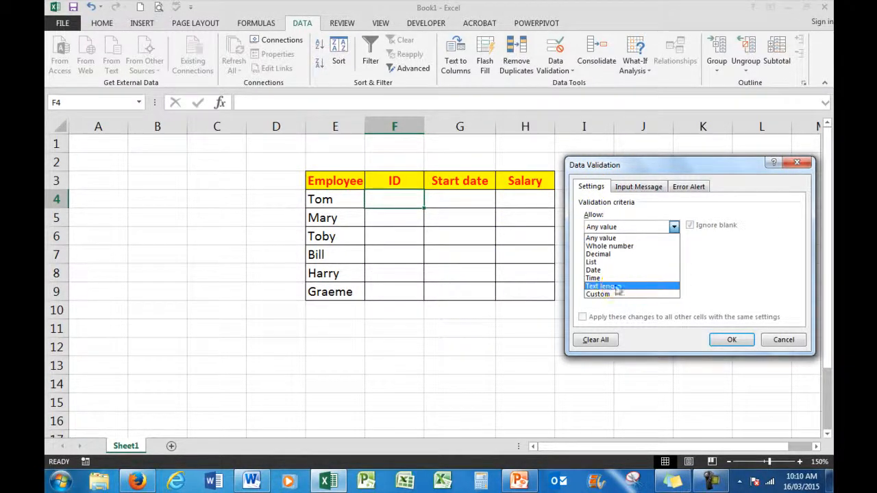
left_click(603, 286)
left_click(673, 252)
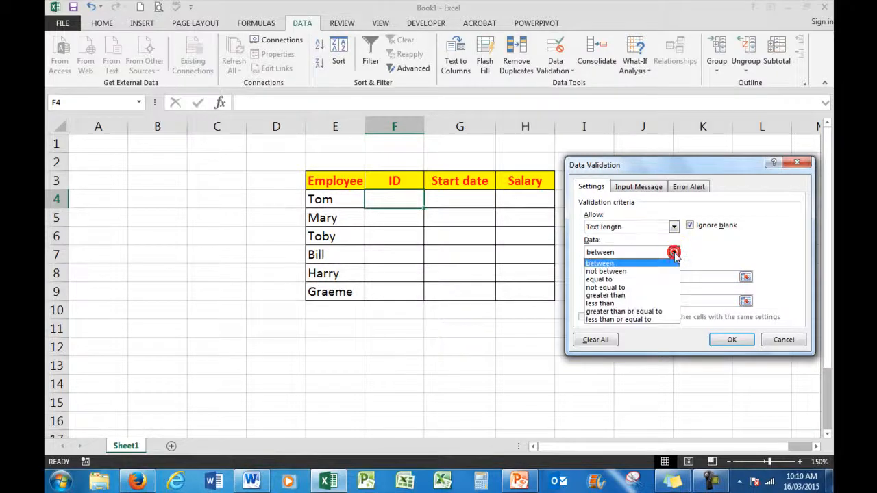
left_click(625, 280)
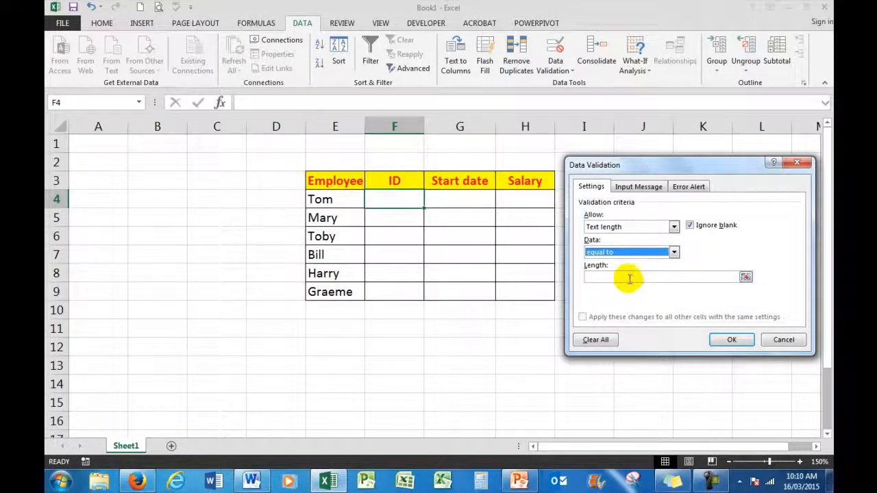
left_click(627, 276)
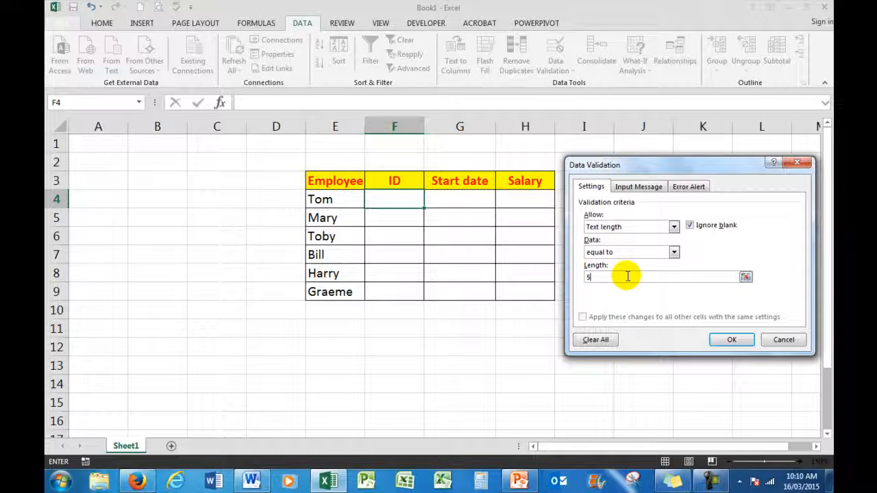
Step: Give the validation rule the input message "Must be a 5 character ID"
left_click(638, 187)
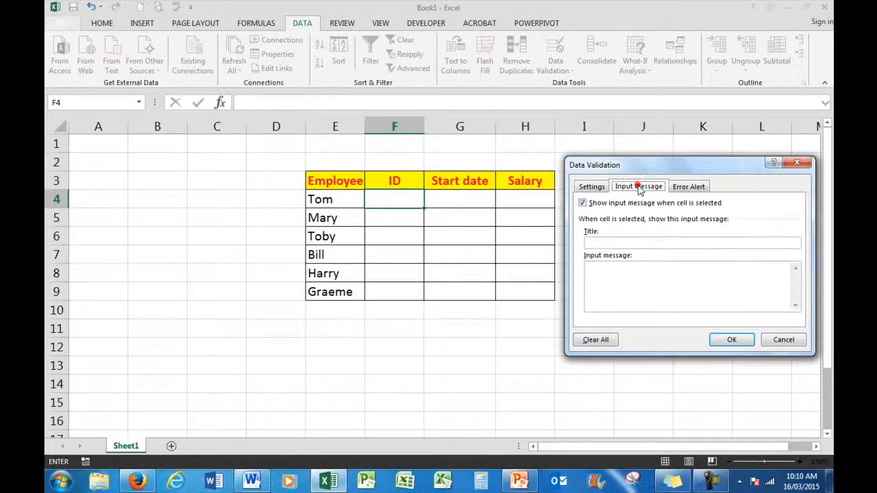
left_click(611, 274)
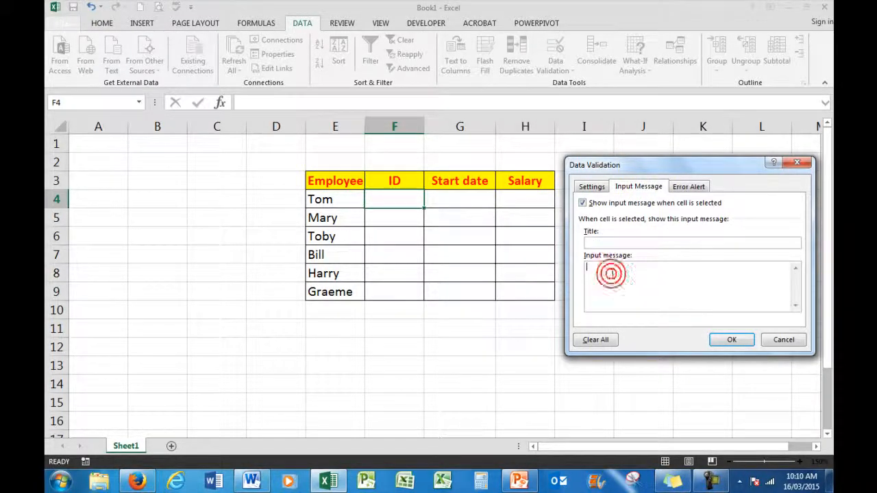
type("M")
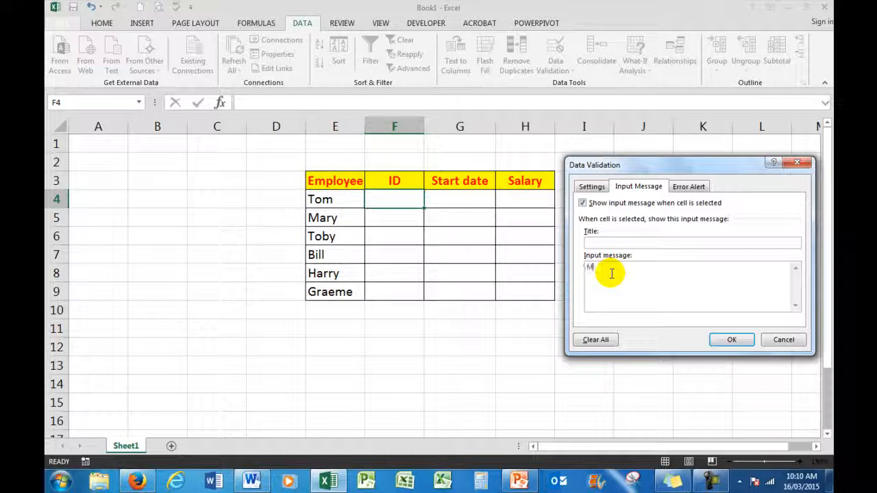
type("ul")
type("t be a ")
type("5 chara")
type("cter l")
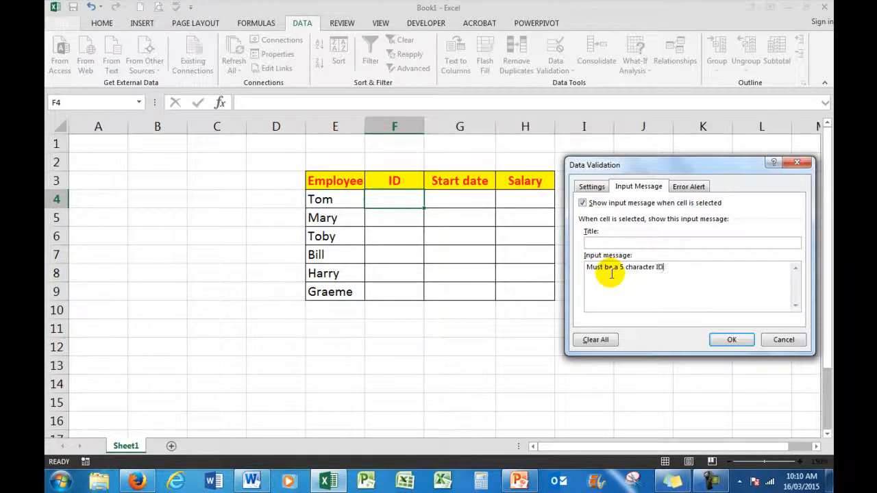
Step: Set the error alert message to "MUST be 5 characters", recheck the input message and apply the validation
left_click(689, 187)
left_click(699, 272)
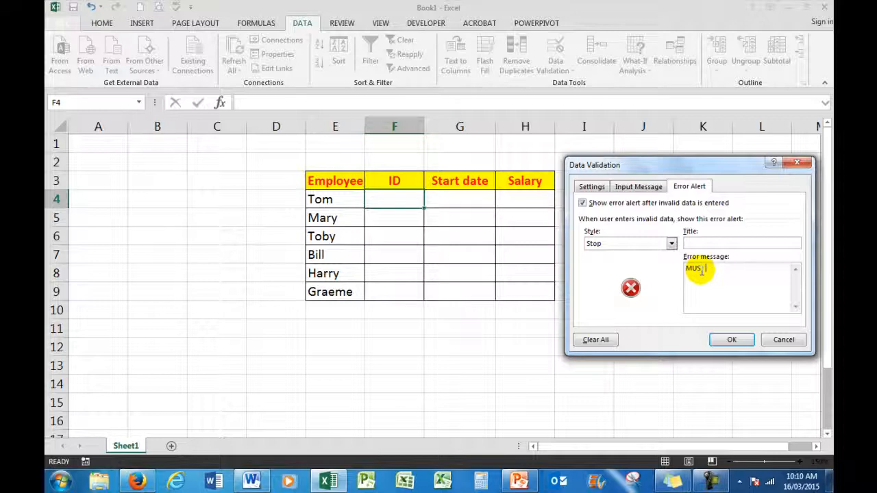
type("Must be 5 characters")
left_click(642, 189)
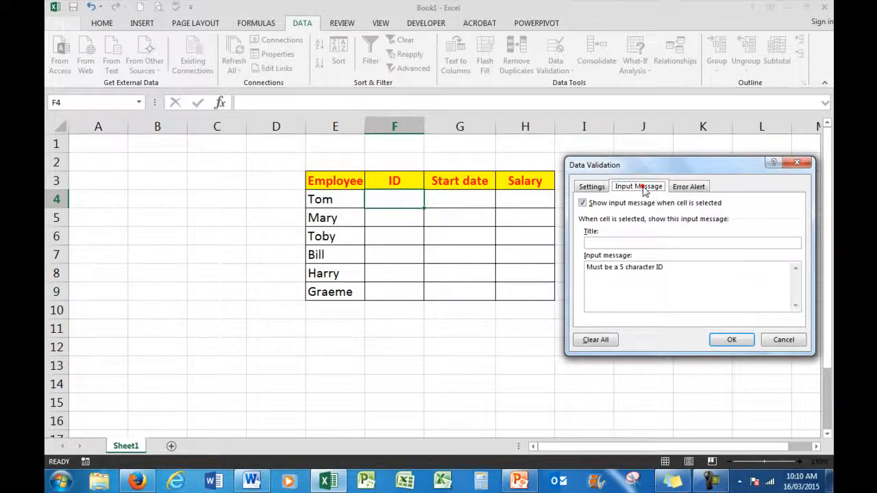
left_click(674, 267)
type(".")
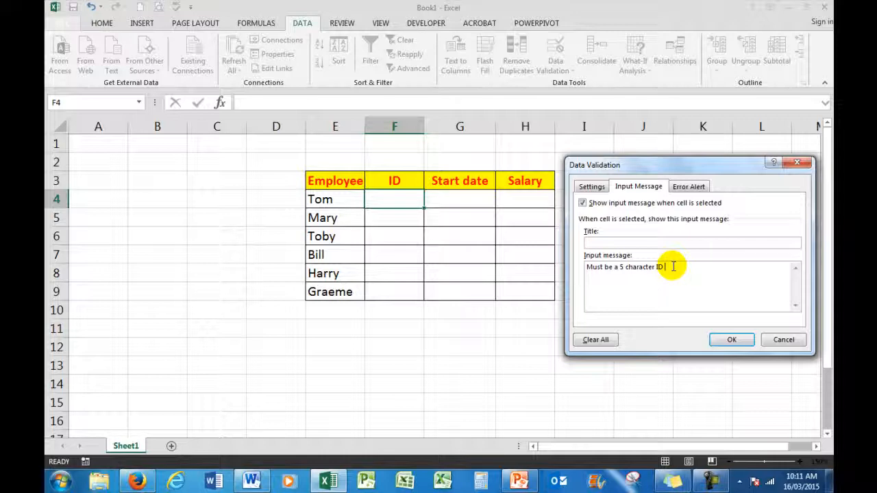
left_click(730, 339)
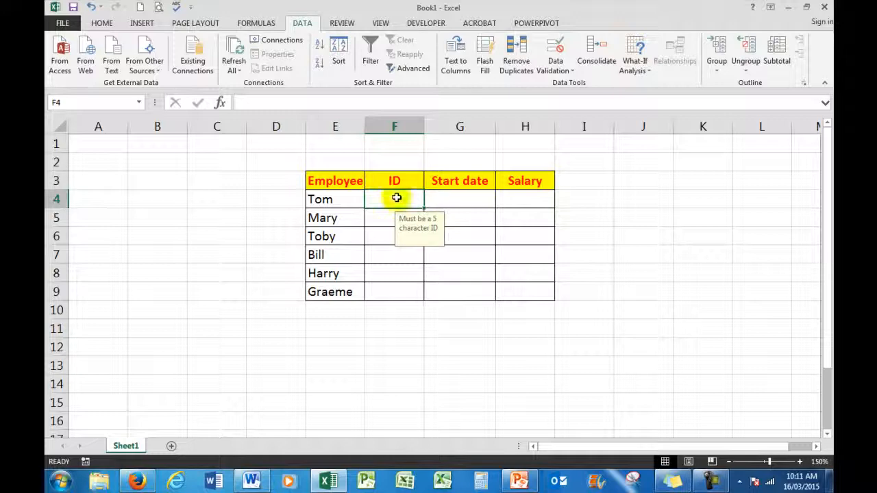
Step: Enter the first employee's five-character ID in cell F4
type("to")
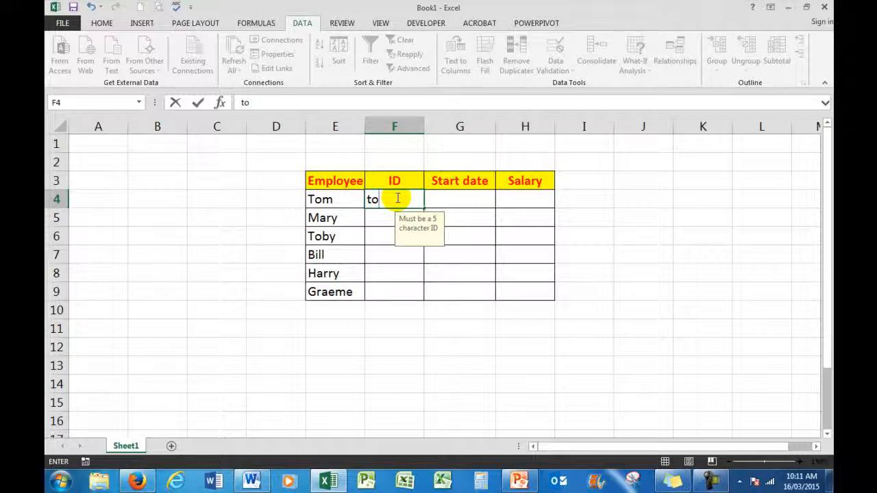
type("001")
key("Return")
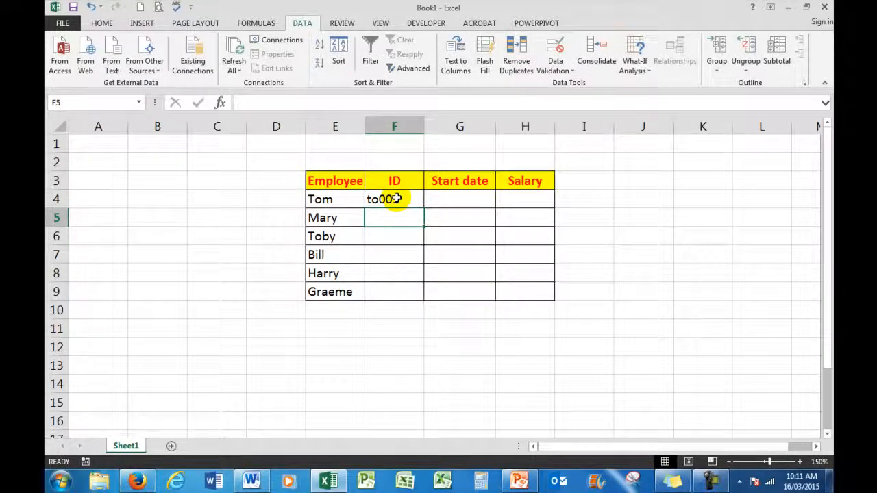
Step: Test the rule in F4 with a four-character ID, and correct the entry back to the original five-character ID
left_click(394, 199)
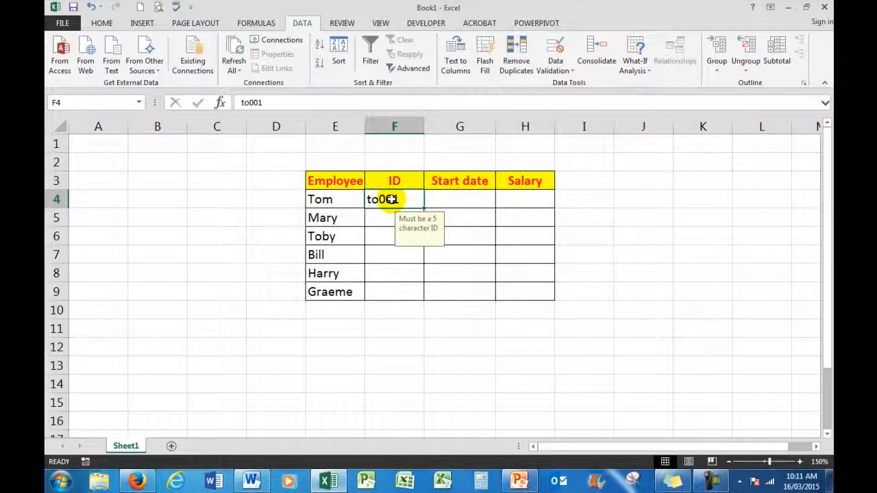
type("t")
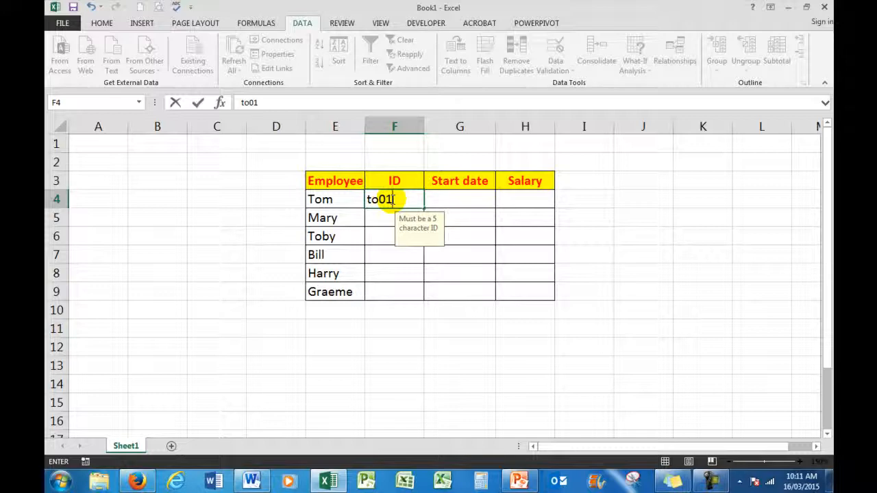
type("o01")
key("Return")
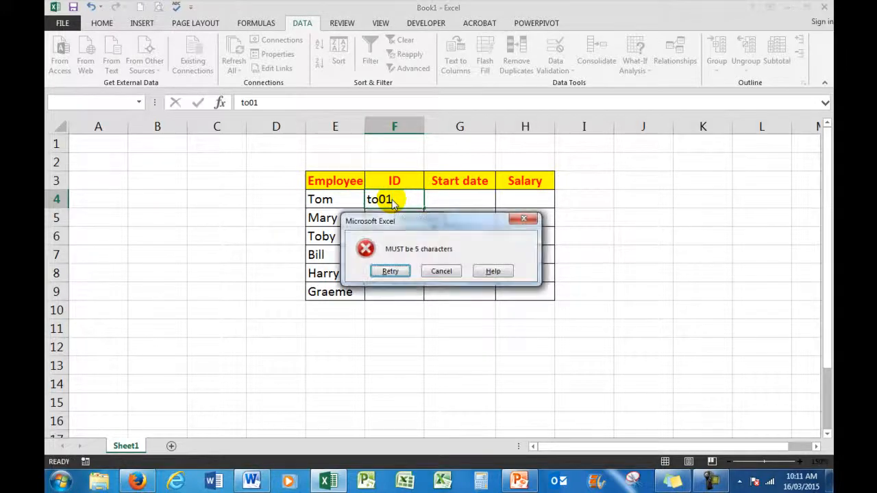
left_click(390, 272)
left_click(401, 198)
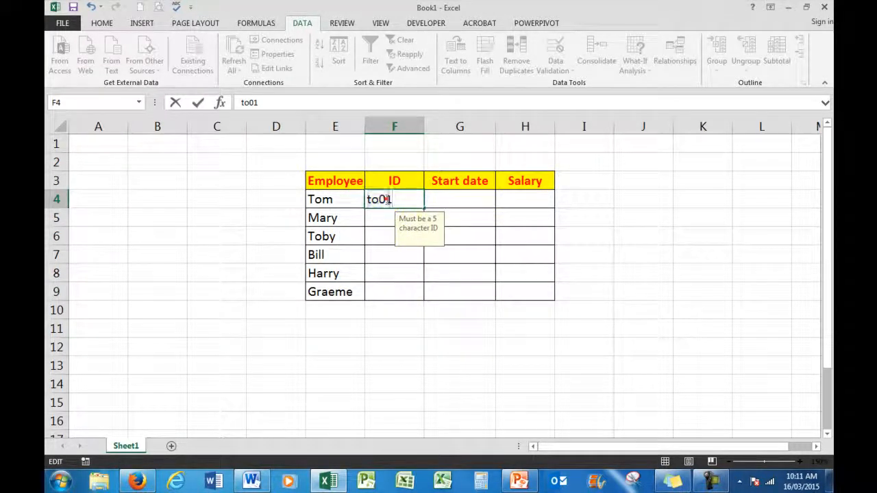
type("0")
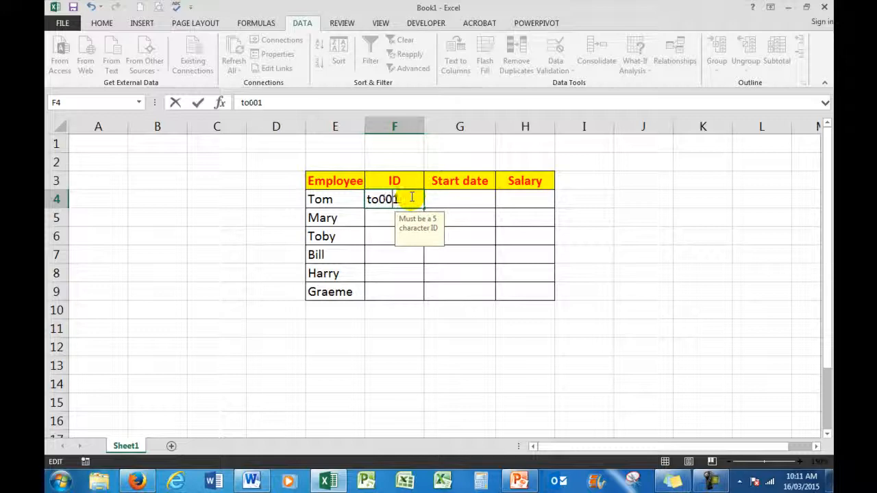
key("Return")
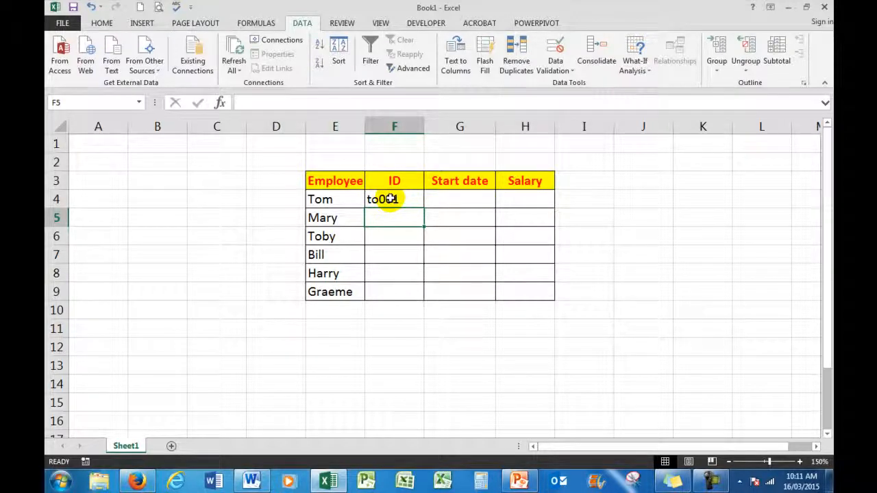
Step: Extend the data validation from F4 to the whole ID range F4:F9 and check its input message on F5, F6 and F7
left_click_drag(390, 199, 389, 292)
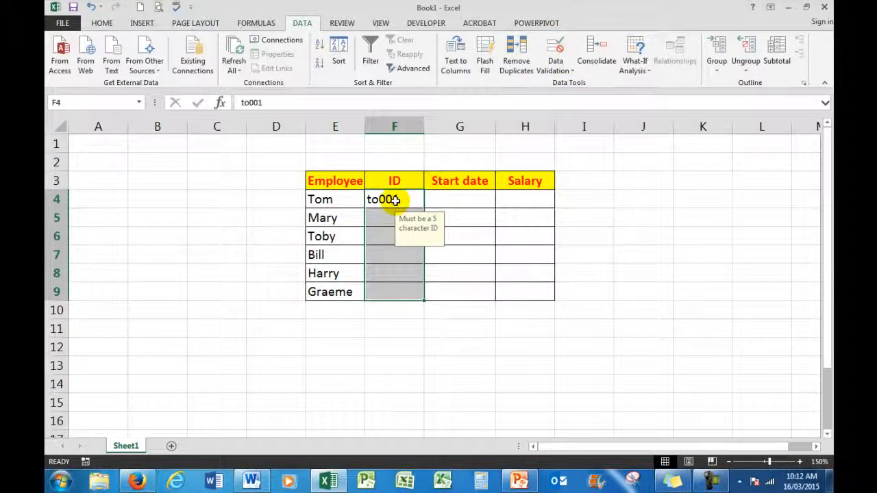
left_click(555, 46)
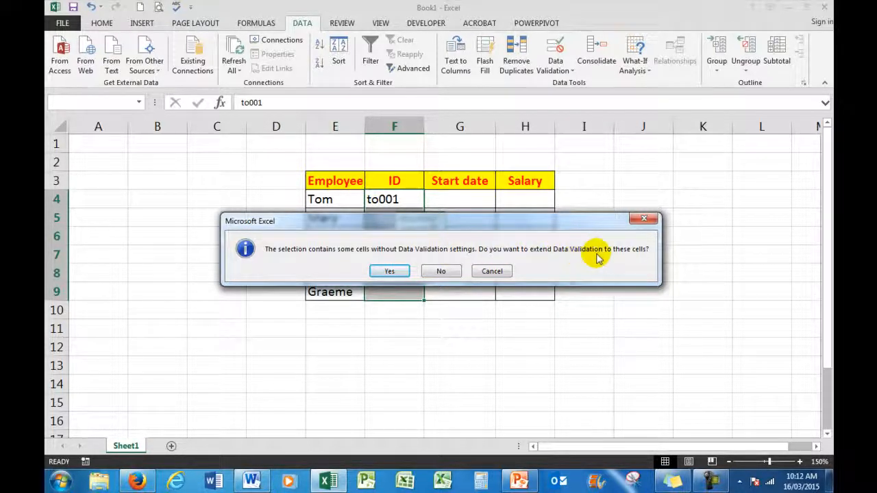
left_click(389, 272)
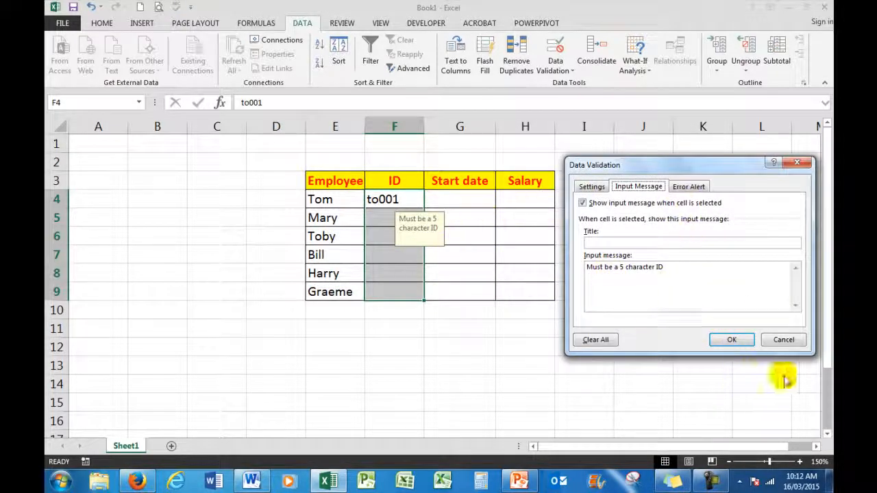
left_click(730, 340)
left_click(383, 218)
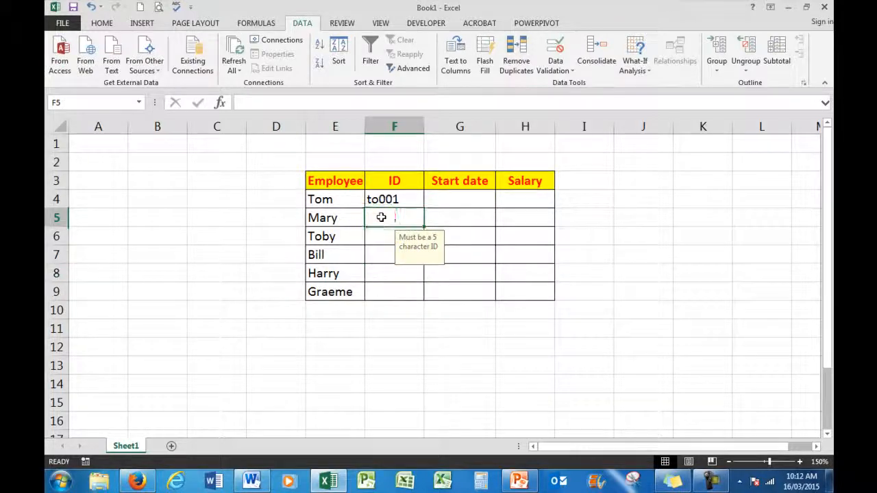
left_click(375, 240)
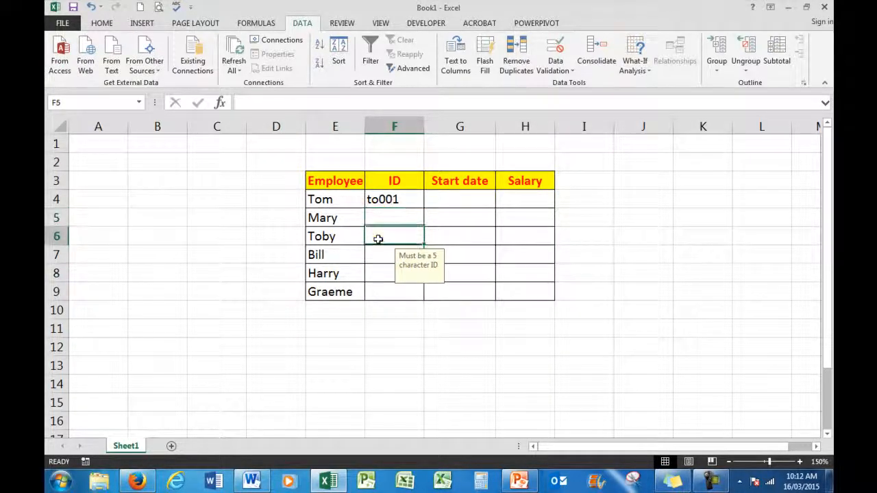
left_click(374, 255)
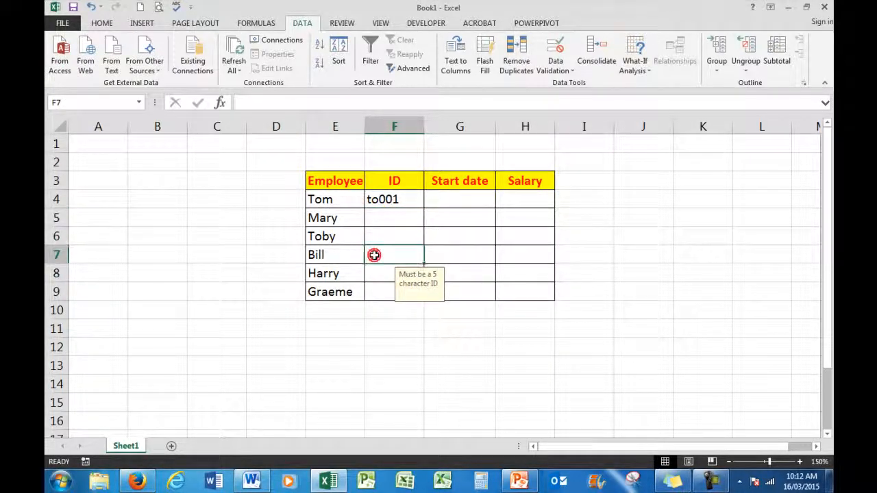
Step: Enter a five-character ID for the second employee in F5 and for the third employee in F6
left_click(386, 217)
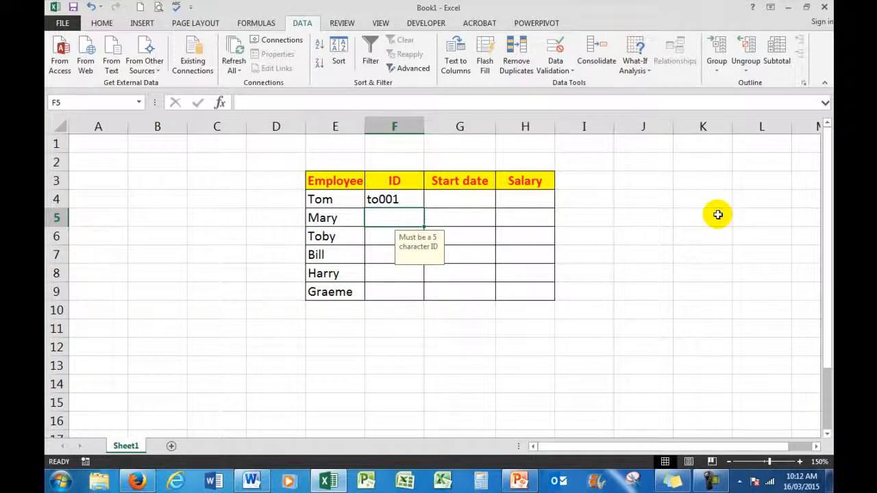
type("ma001")
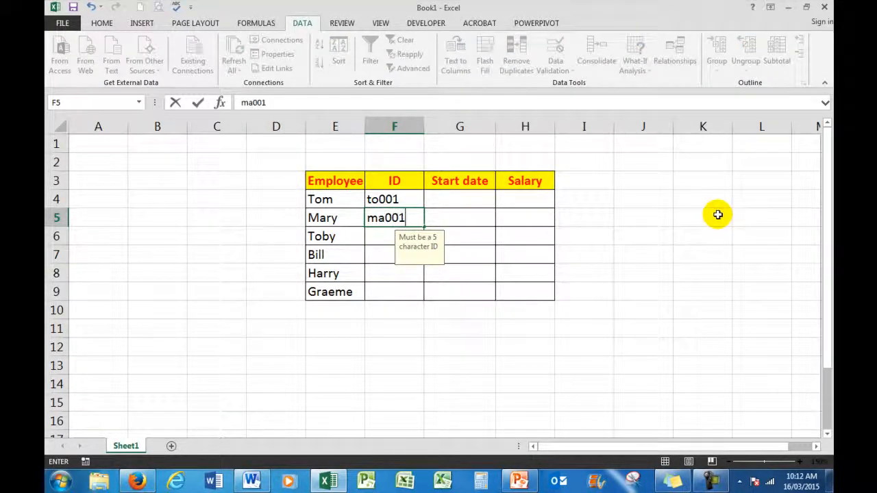
key("Return")
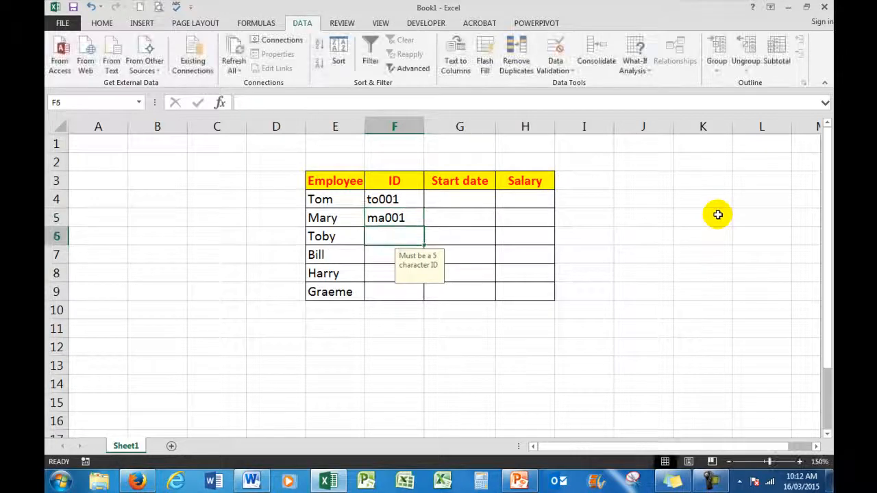
type("to")
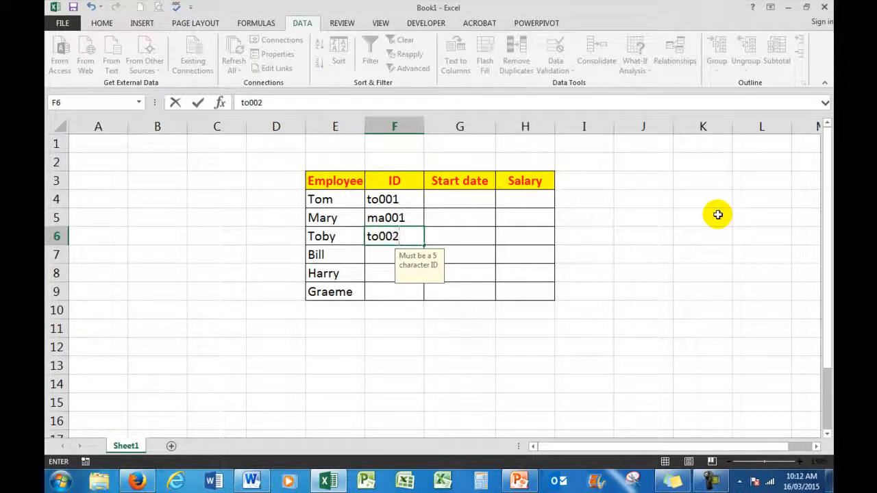
type("002")
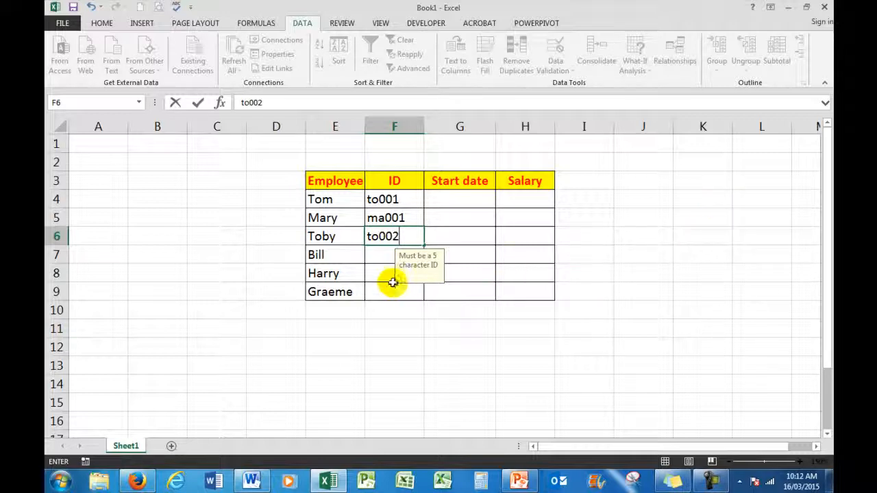
Step: Try a four-character ID for the fourth employee in F7, and correct the entry to a five-character ID
left_click(381, 254)
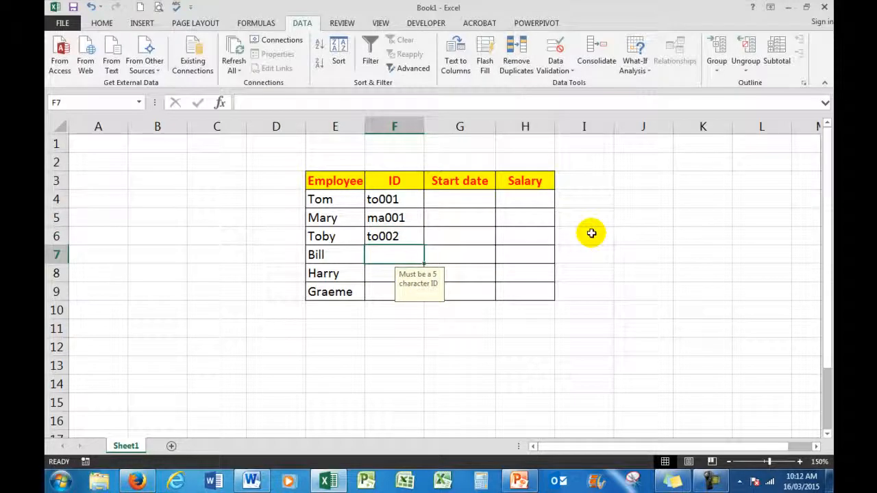
type("bi")
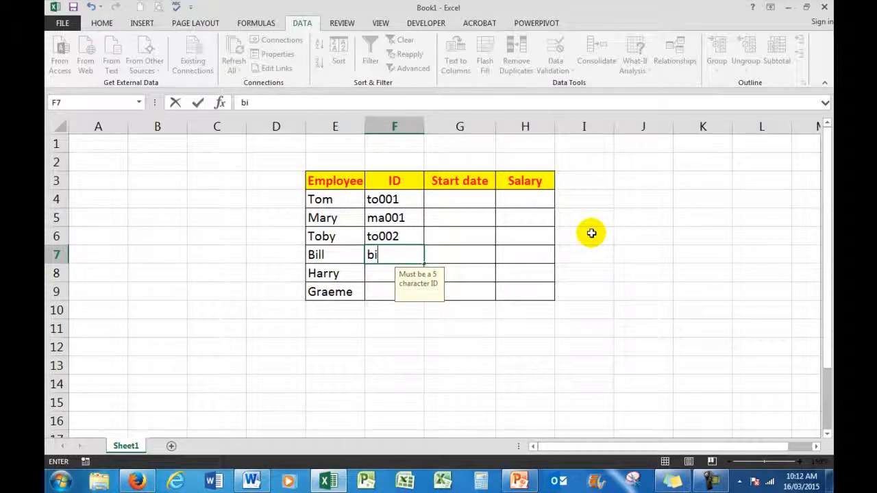
type("01")
key("Return")
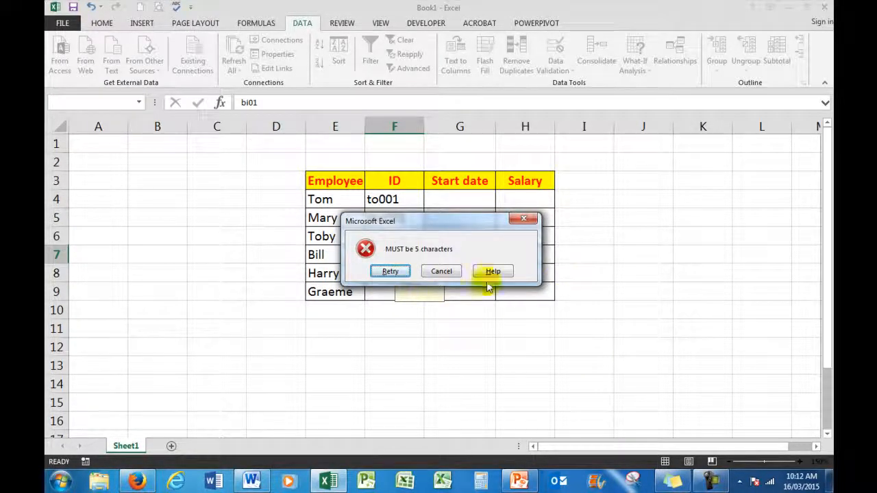
left_click(390, 272)
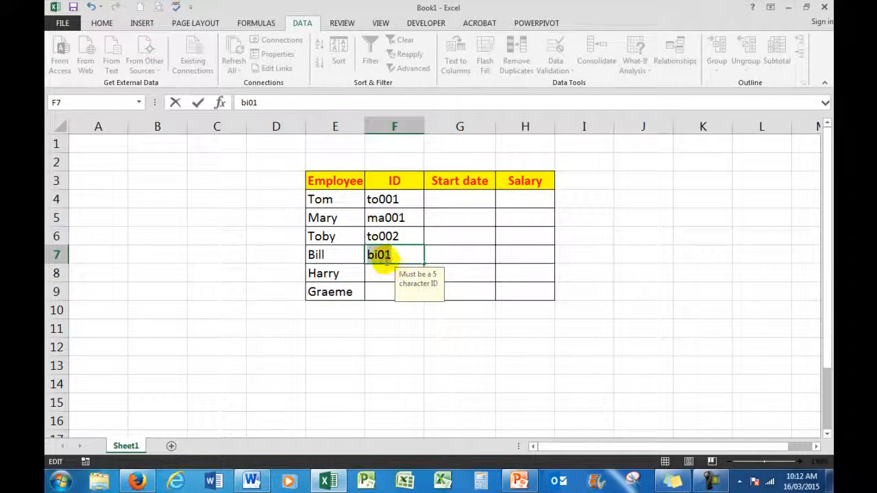
left_click(385, 254)
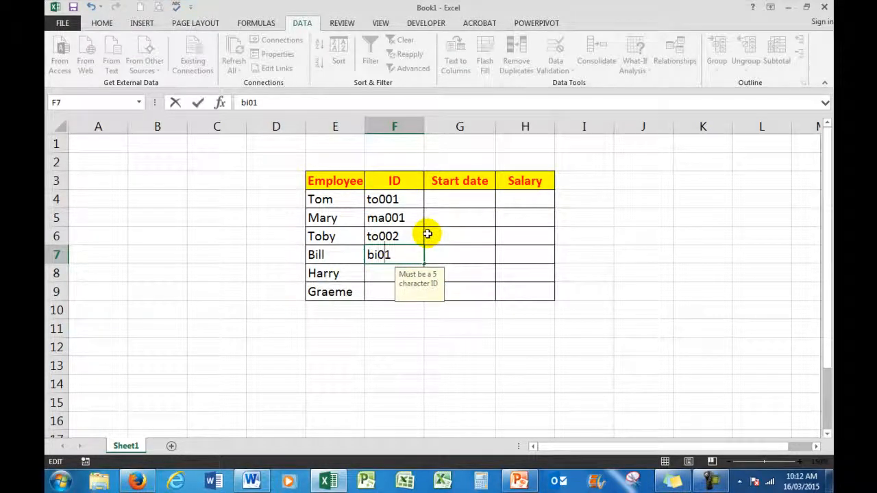
left_click(381, 274)
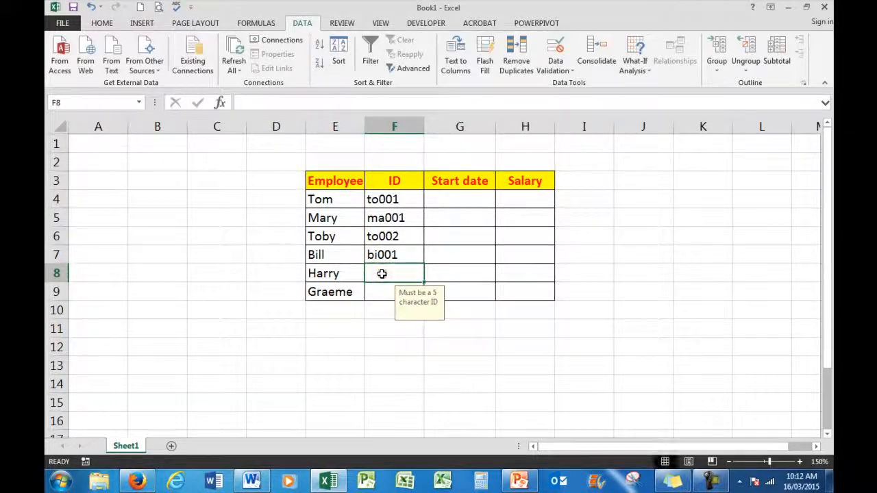
Step: Enter five-character IDs for the last two employees in F8 and F9
type("ha0")
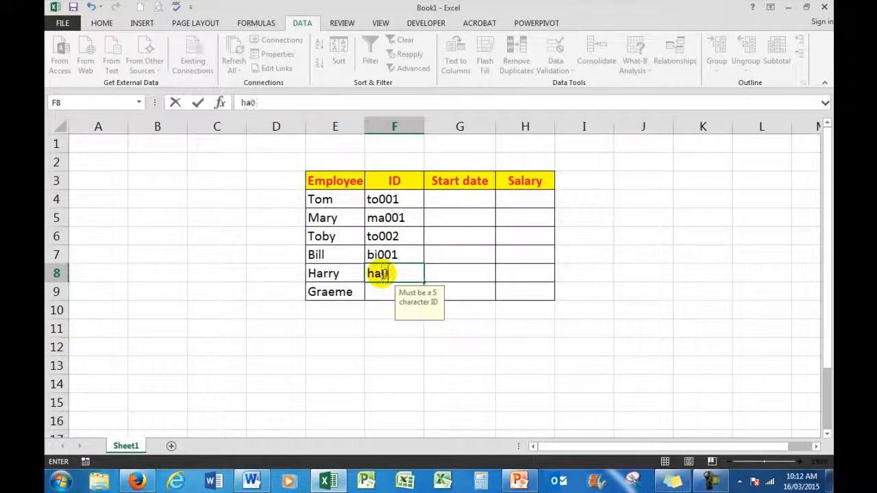
type("01")
key("Return")
type("g")
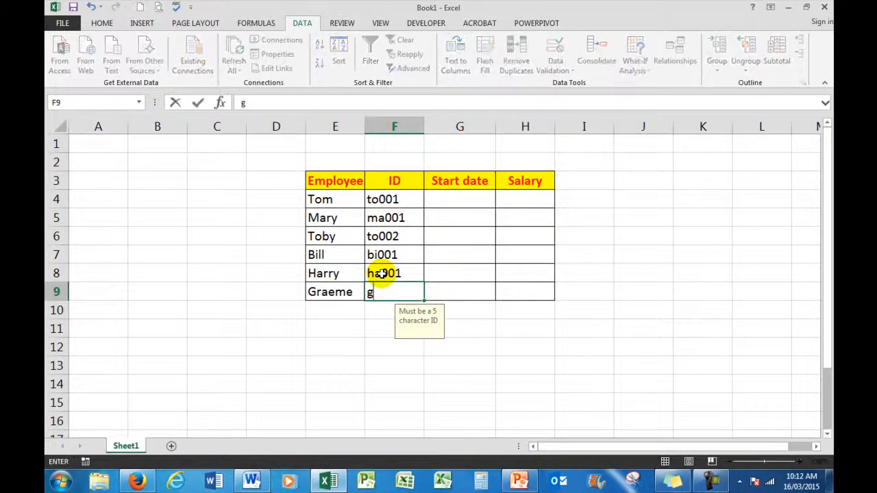
type("r001")
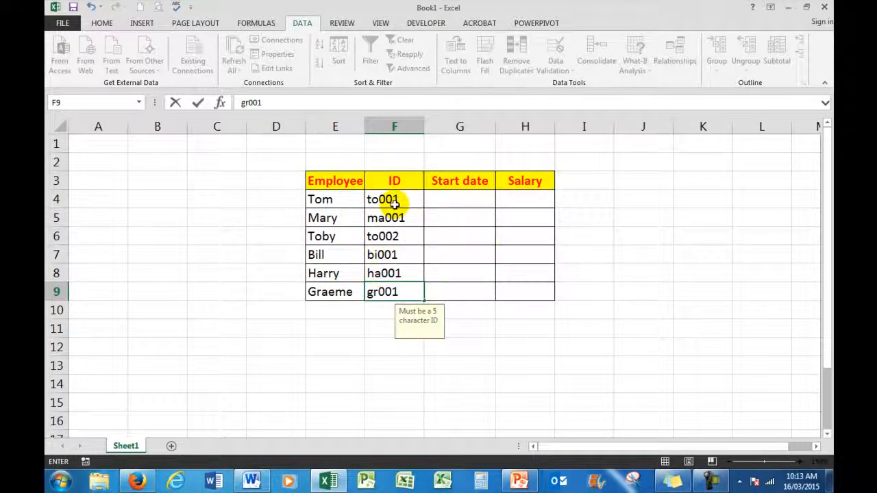
Step: Apply data validation to the Start date cells G4:G9 that allows only dates less than =today()
left_click(457, 198)
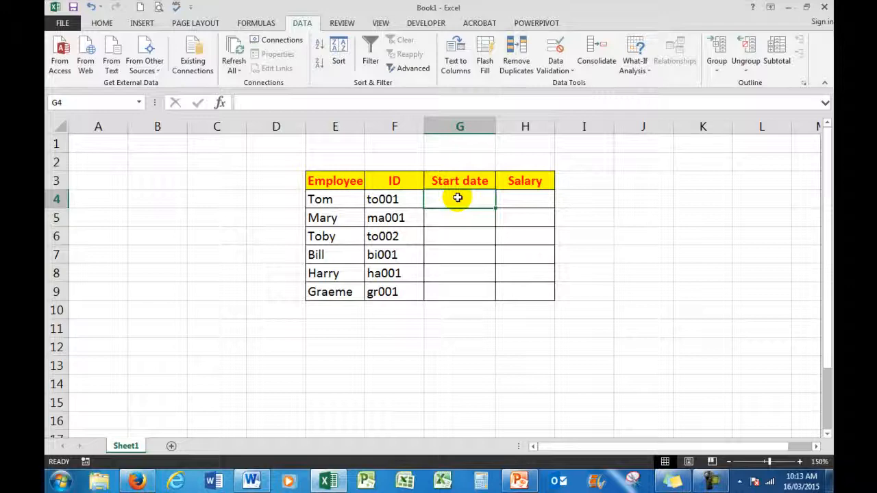
left_click_drag(458, 197, 462, 286)
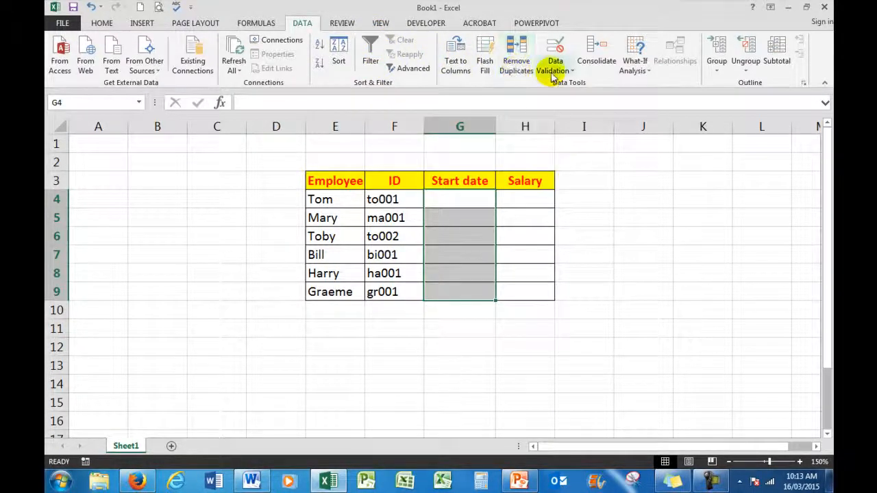
left_click(556, 49)
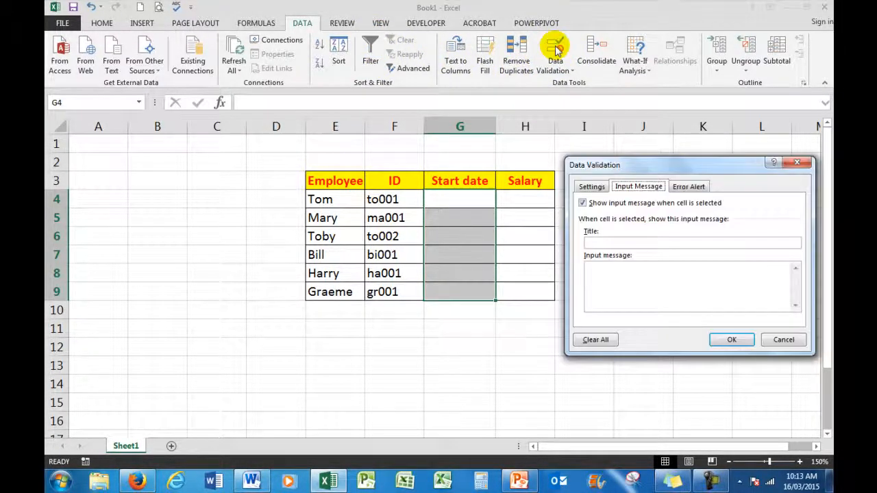
left_click(595, 187)
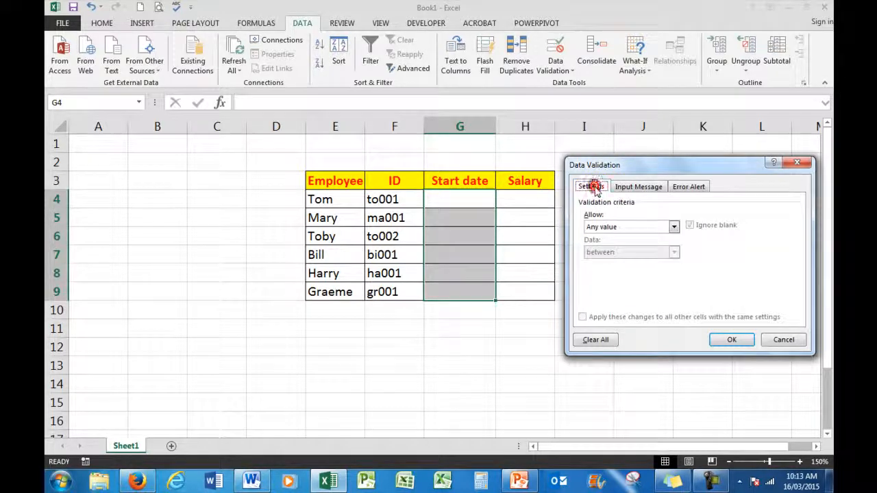
left_click(674, 227)
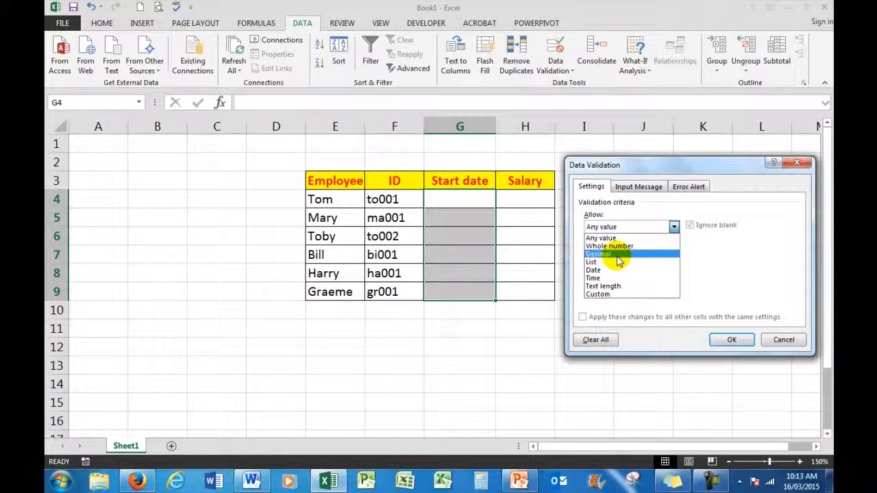
left_click(596, 271)
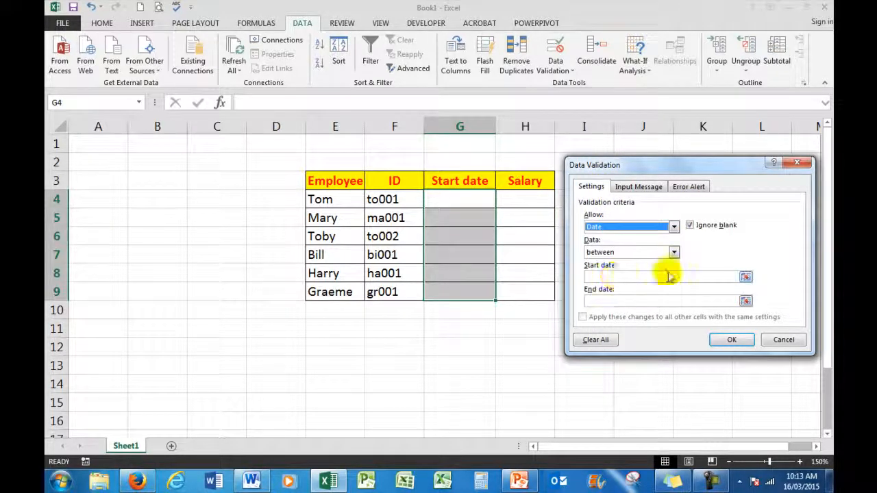
left_click(674, 252)
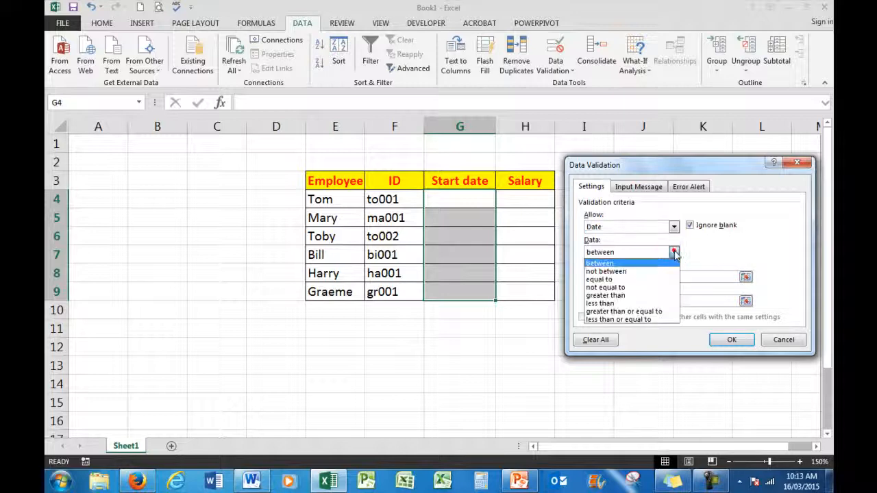
left_click(608, 304)
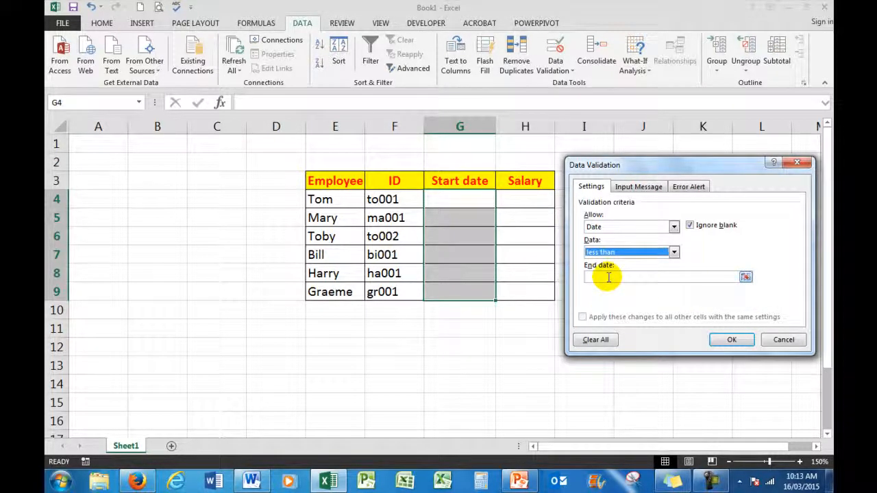
left_click(609, 276)
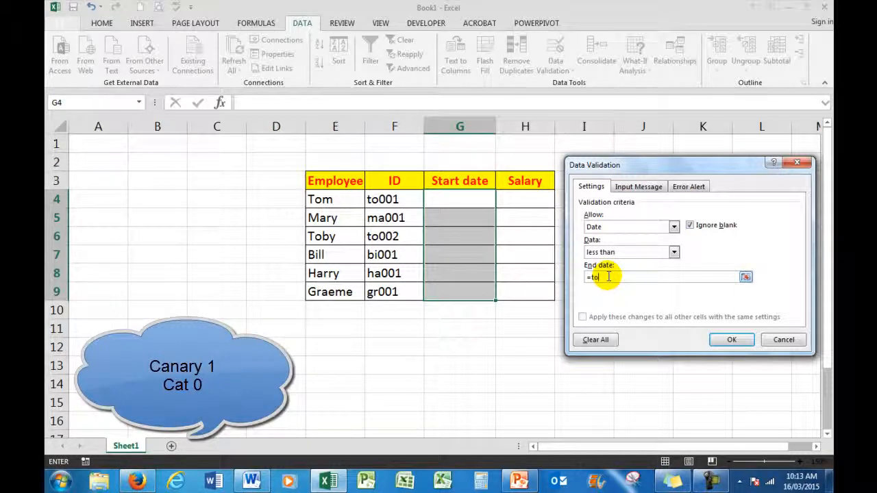
type("=today()")
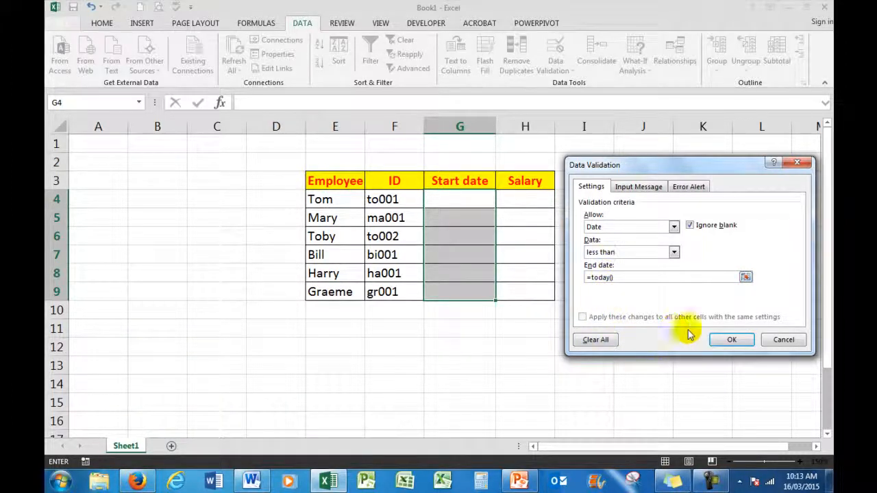
left_click(731, 339)
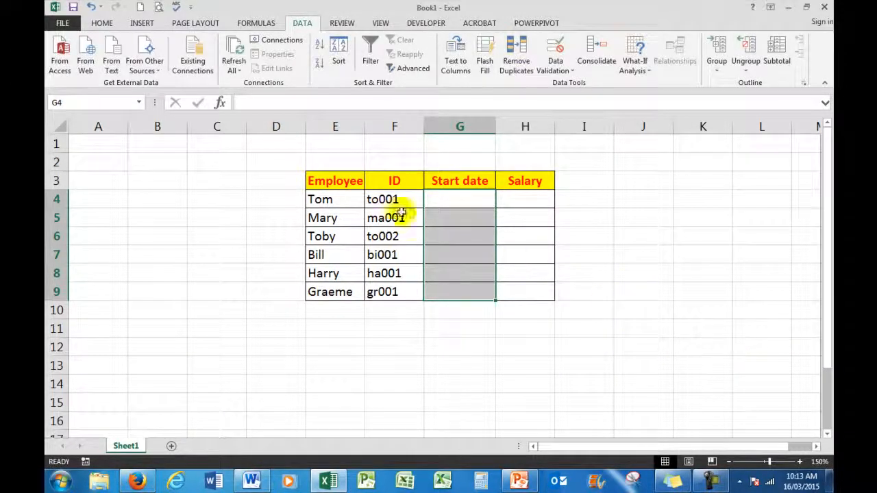
Step: Enter 12/4/2003 as the first employee's start date in G4
left_click(464, 199)
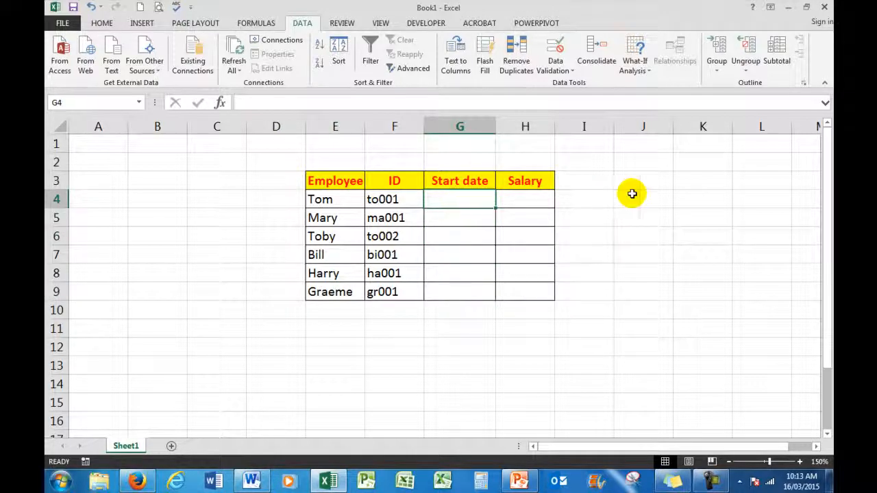
type("12")
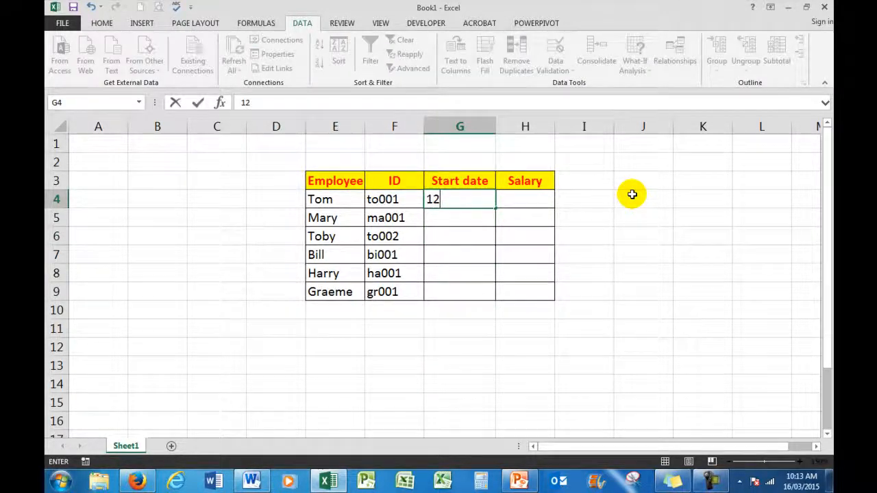
type("/4/2003")
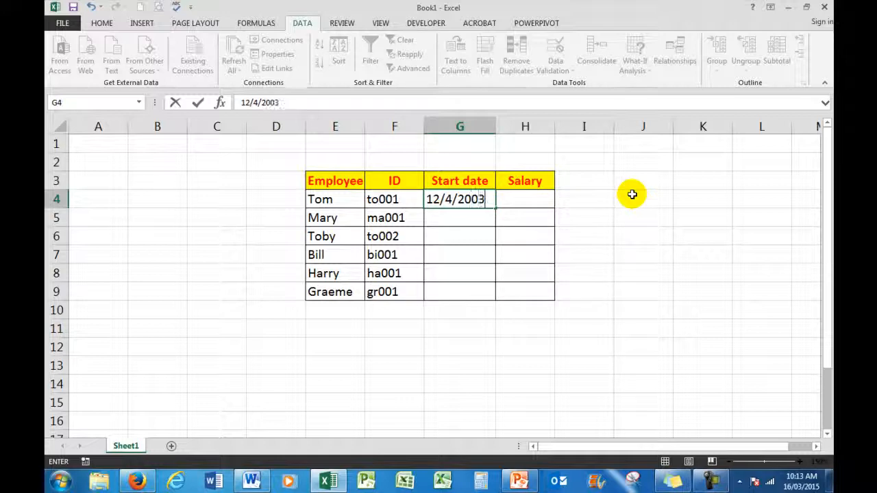
key("Return")
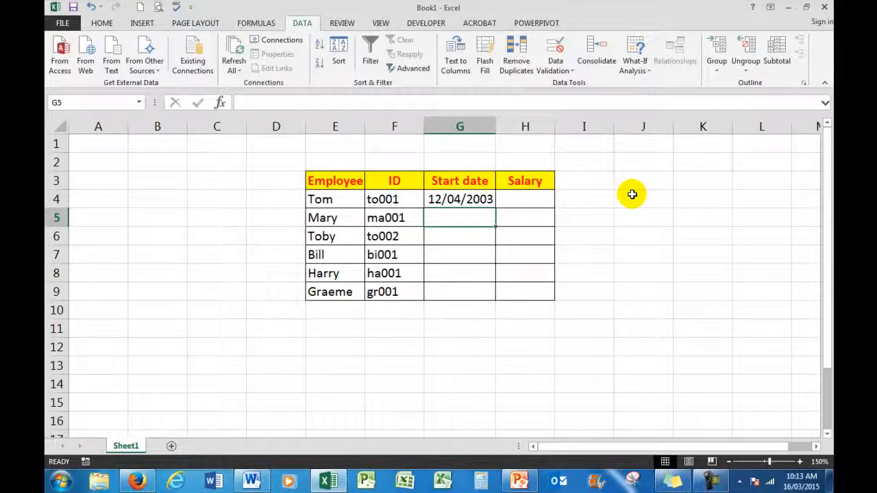
type("23")
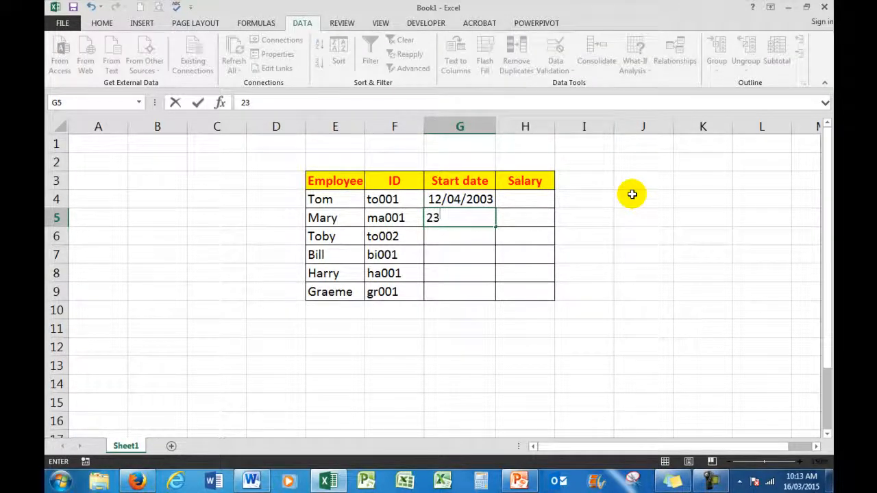
key("Return")
type("3")
key("Return")
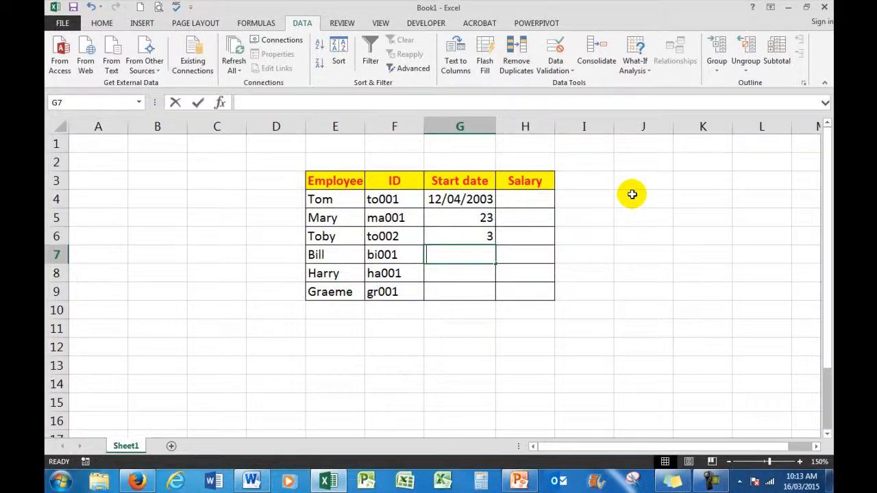
type("1990")
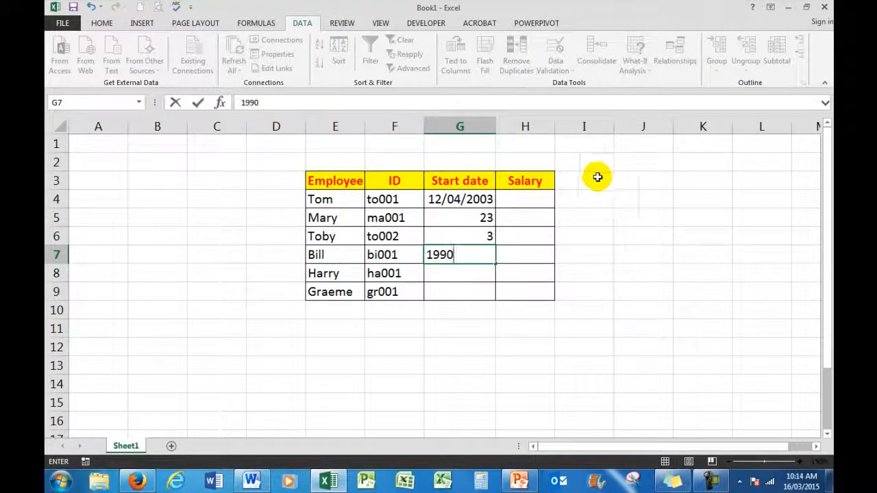
left_click_drag(465, 217, 463, 255)
key("Delete")
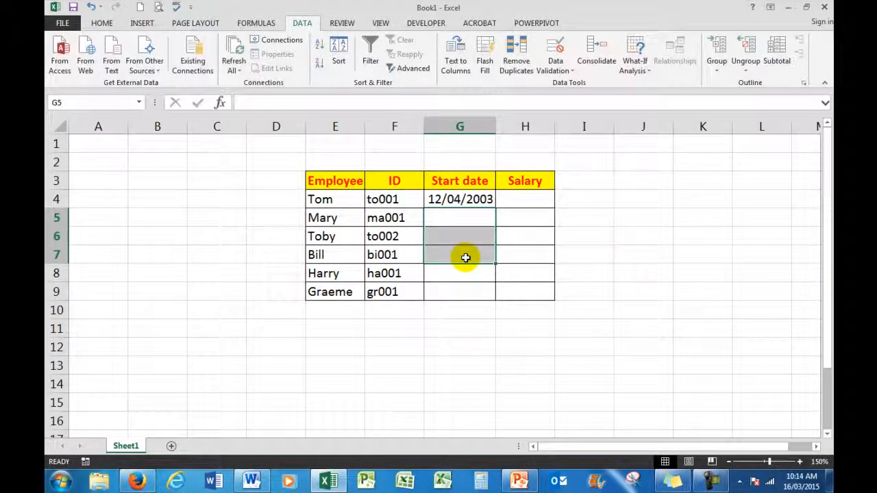
Step: Enter 23/3/2009 as the second employee's start date in G5
left_click(464, 217)
type("23/3/")
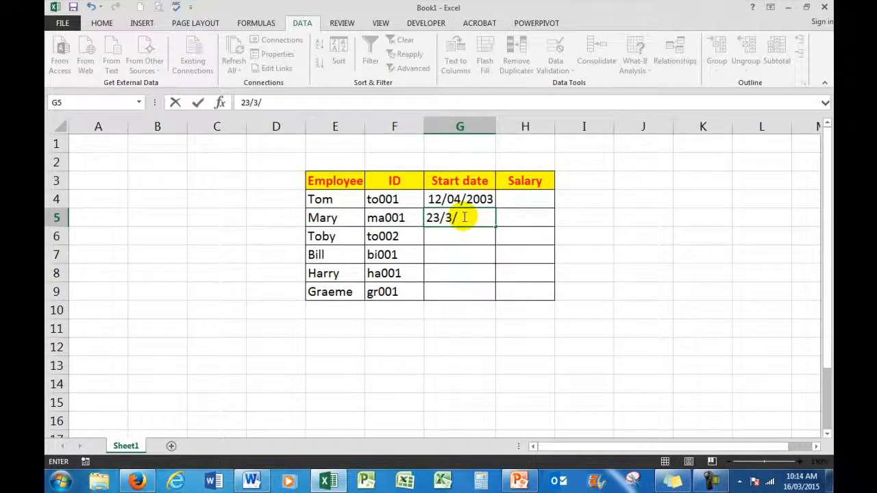
type("2009")
key("Return")
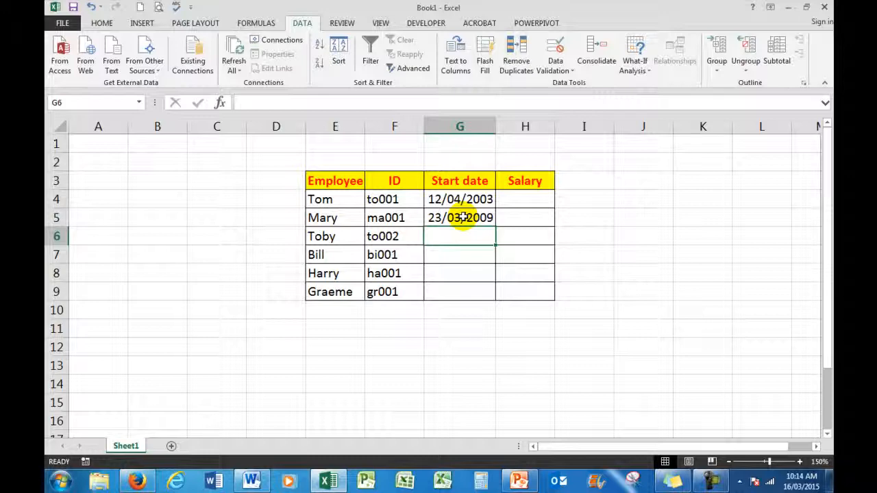
Step: Try to enter the future date 28/4/2016 as the third employee's start date in G6
type("2")
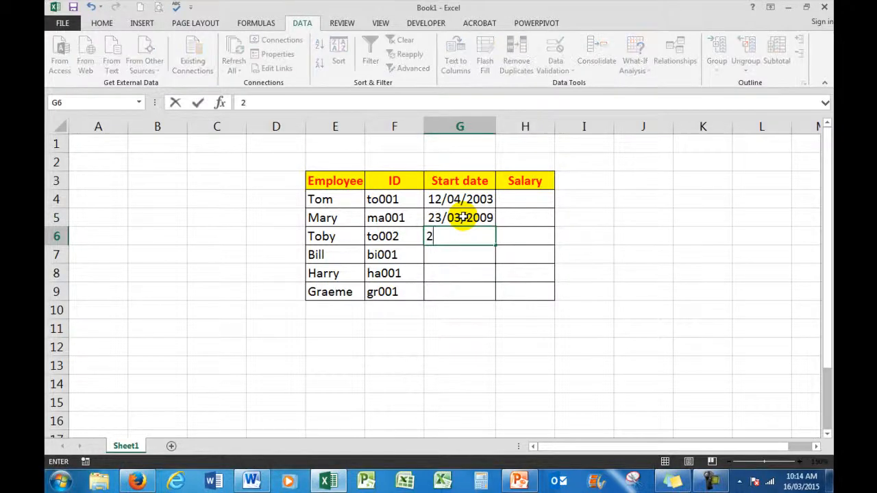
type("8/4/")
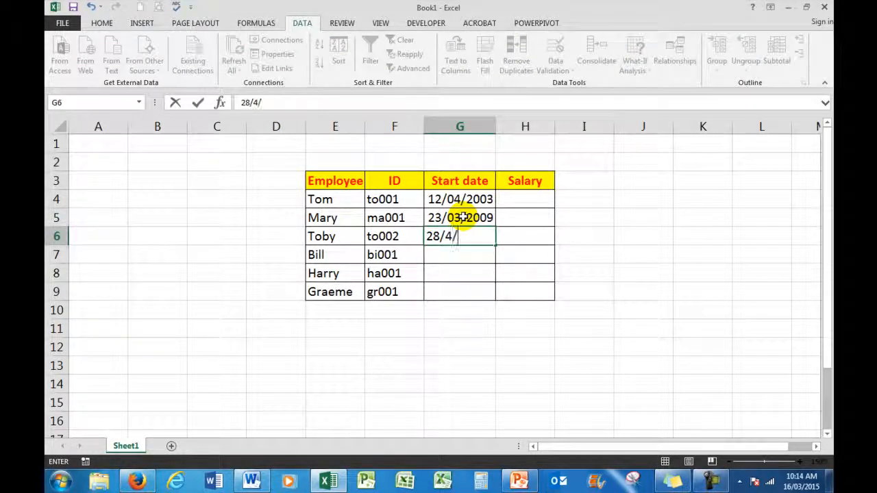
type("2016")
key("Return")
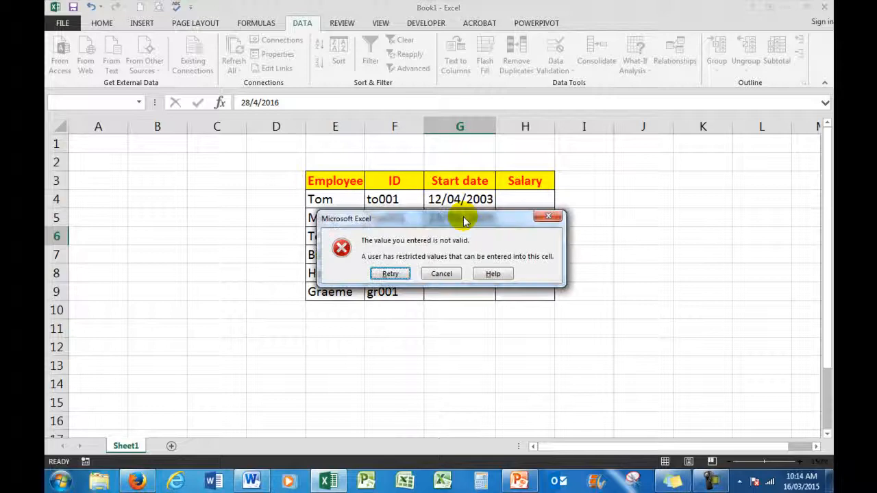
left_click(404, 277)
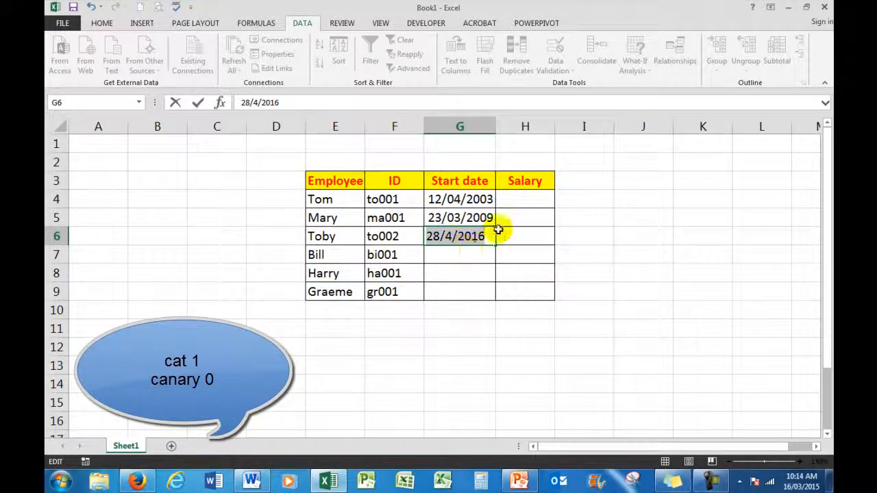
Step: Correct the third employee's start date in G6 to 28/2/2015
left_click_drag(486, 236, 446, 236)
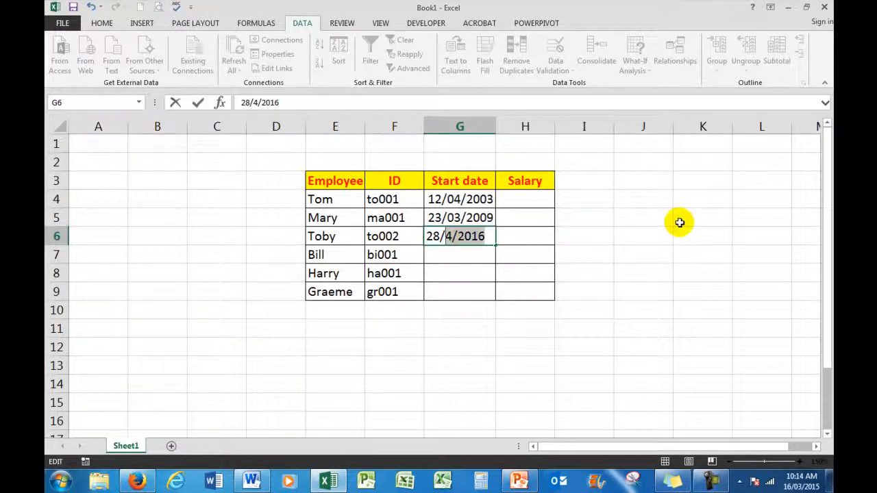
type("28")
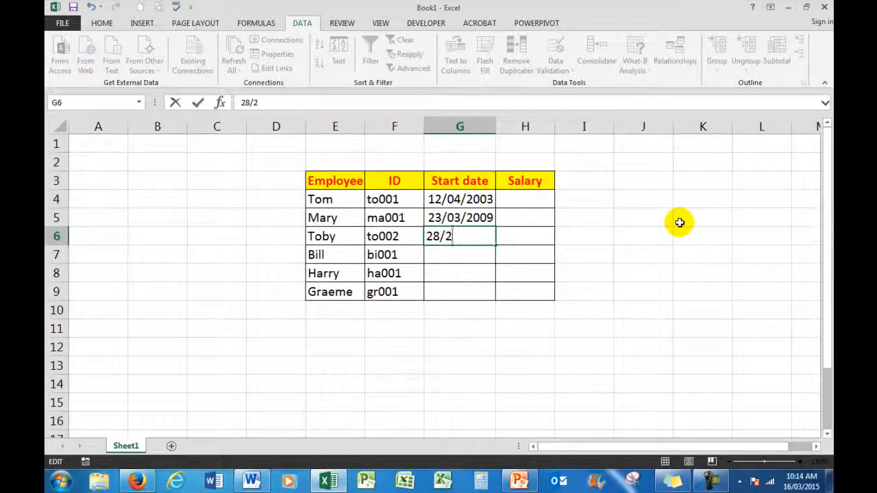
type("/2015")
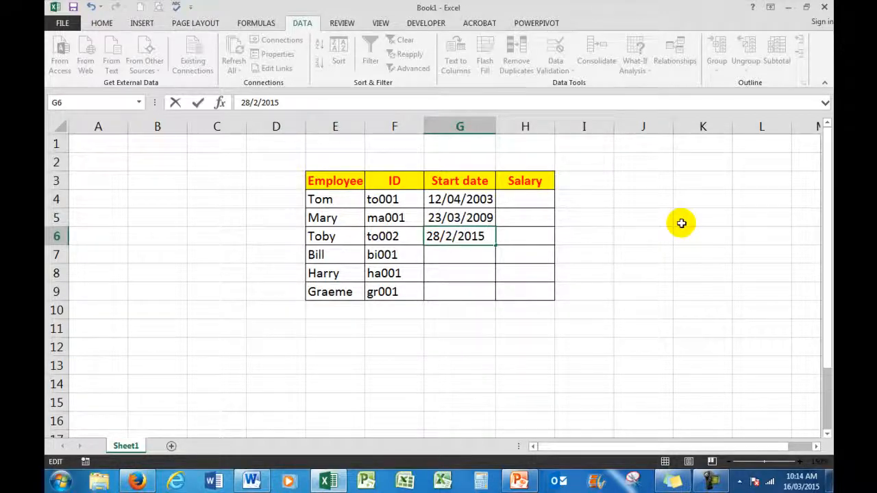
left_click(449, 255)
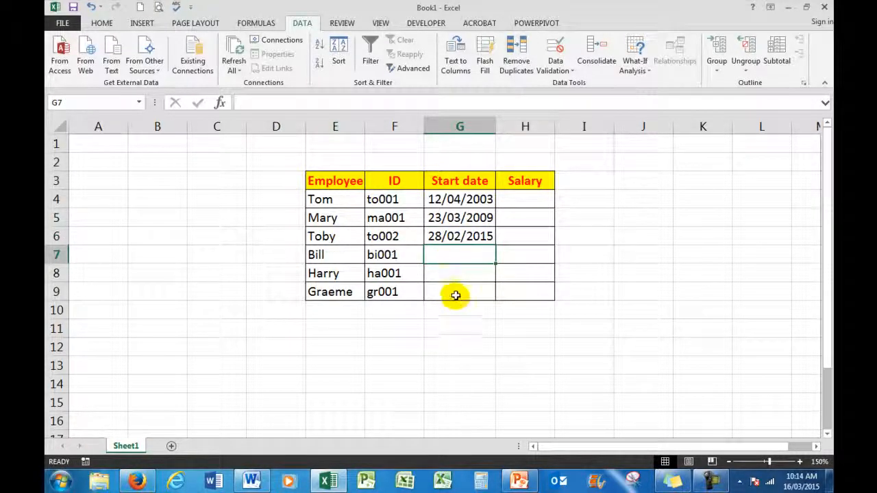
Step: Apply data validation to the Salary cells H4:H9 that allows only whole numbers greater than a minimum value
left_click(521, 198)
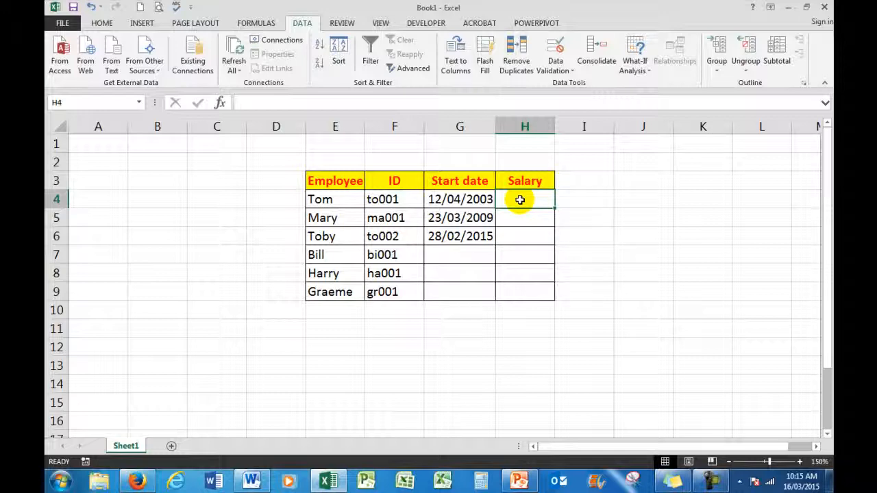
left_click_drag(520, 199, 530, 291)
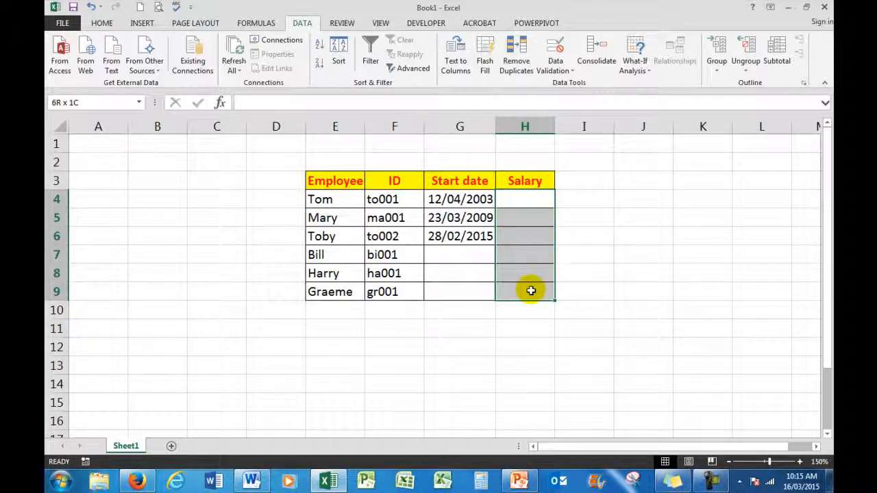
left_click(556, 45)
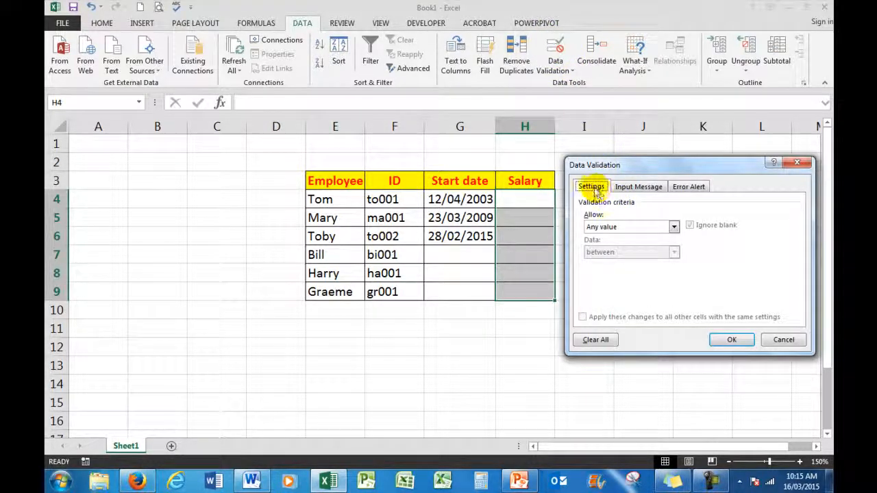
left_click(673, 227)
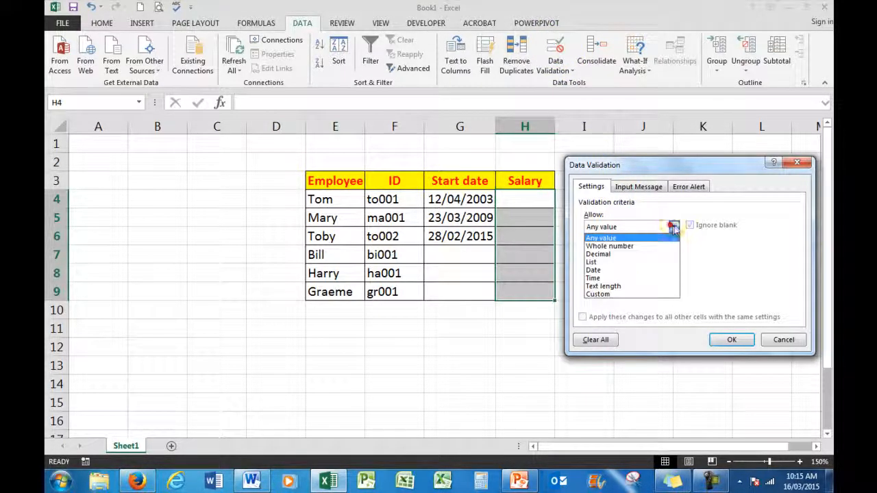
left_click(614, 246)
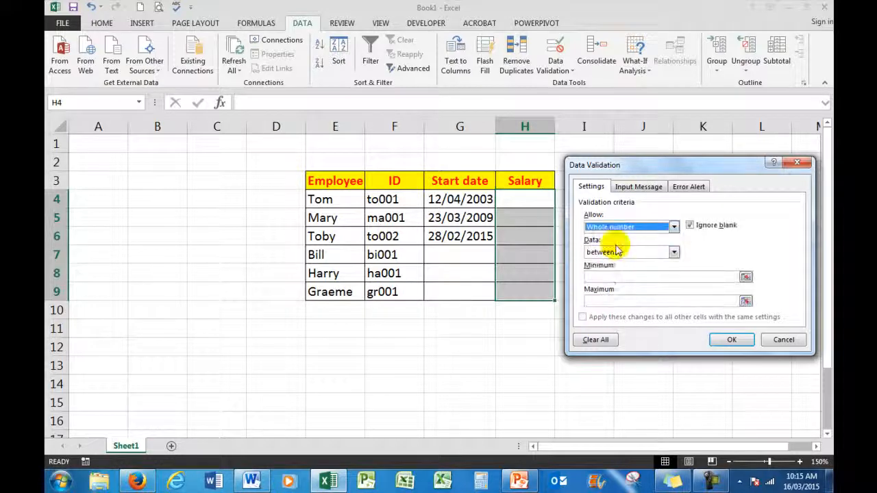
left_click(674, 252)
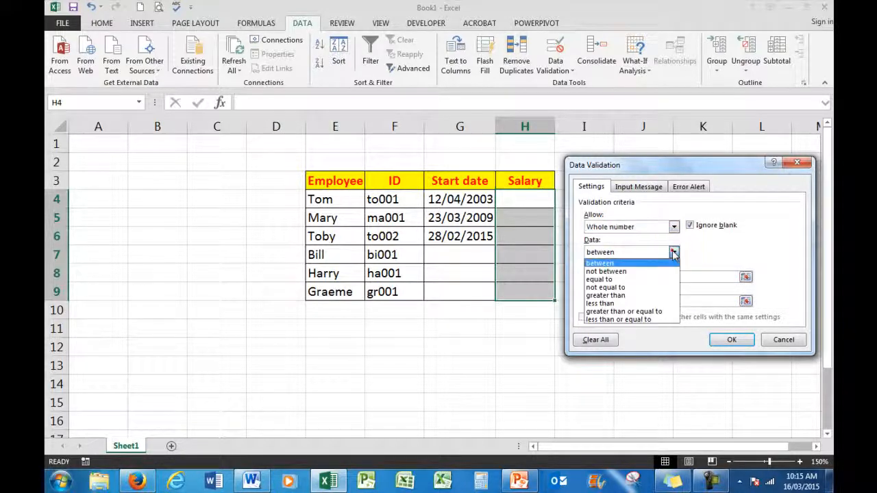
left_click(612, 295)
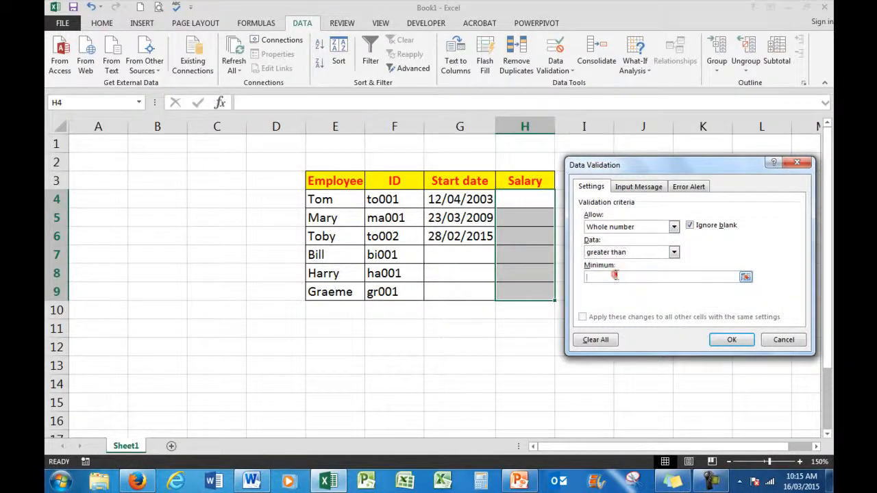
left_click(614, 274)
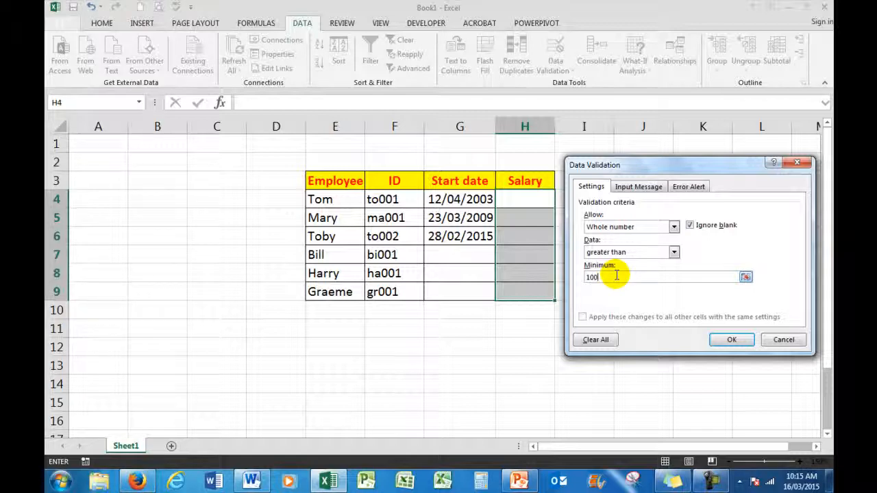
left_click(727, 342)
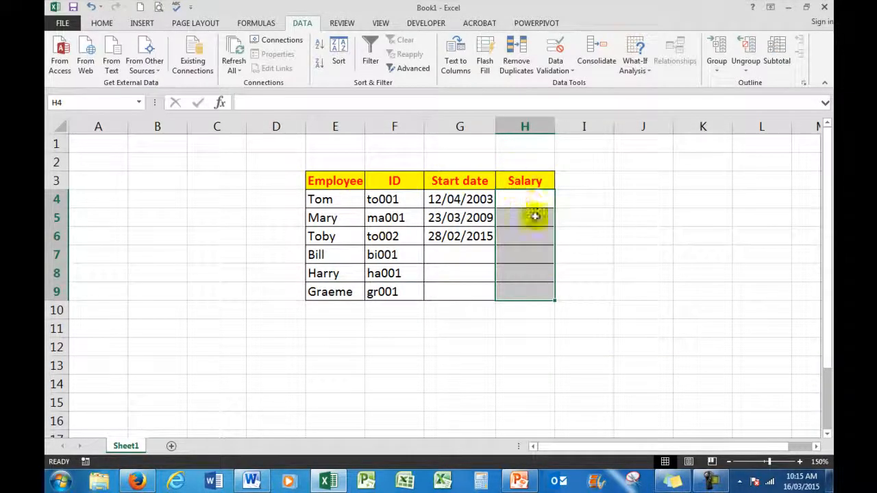
Step: Enter 45000 in H4 and 35000 in H5 as the first two employees' salaries
left_click(525, 198)
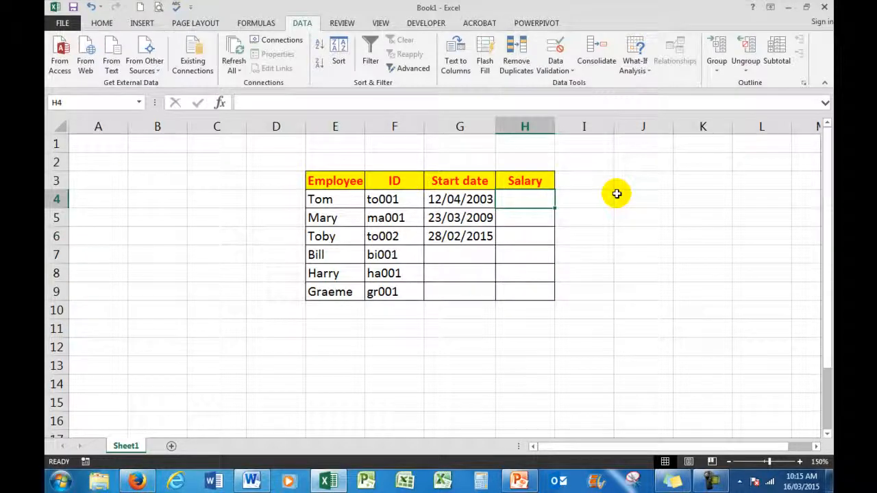
type("45")
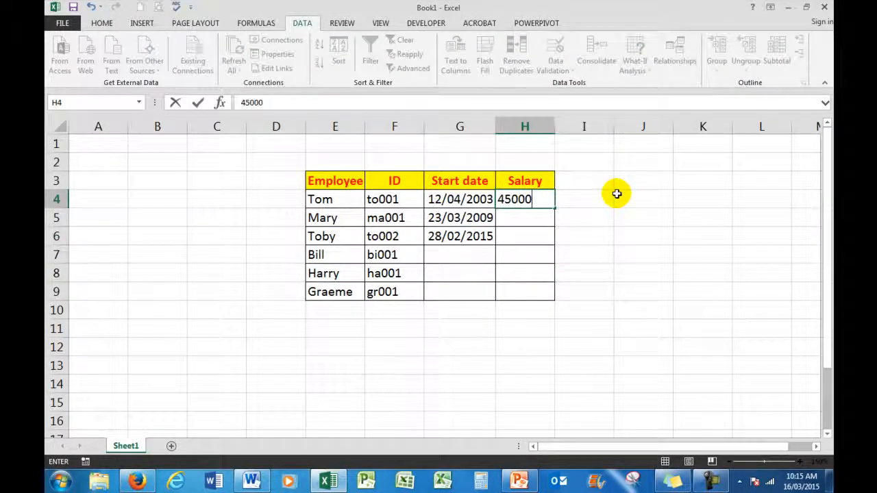
type("000")
key("Return")
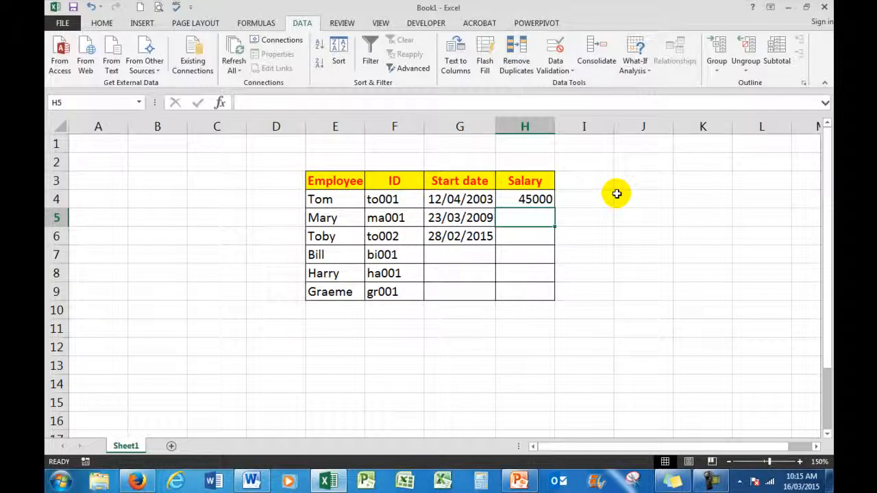
type("35")
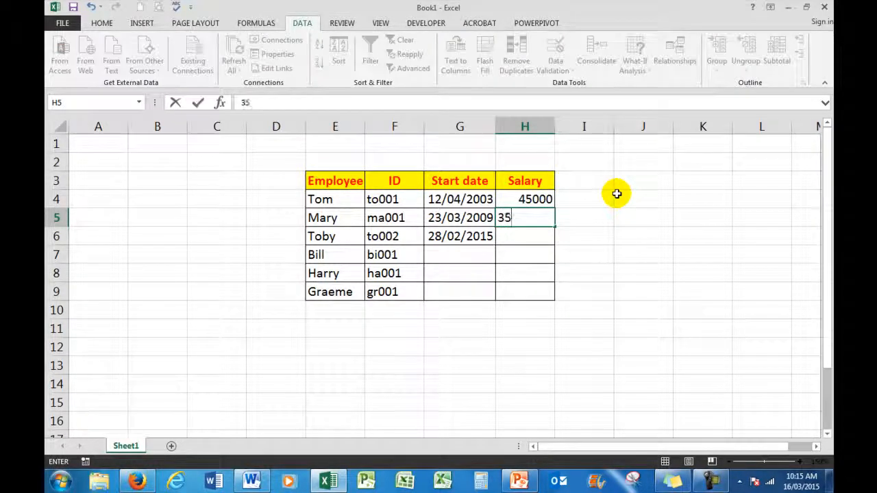
type("000")
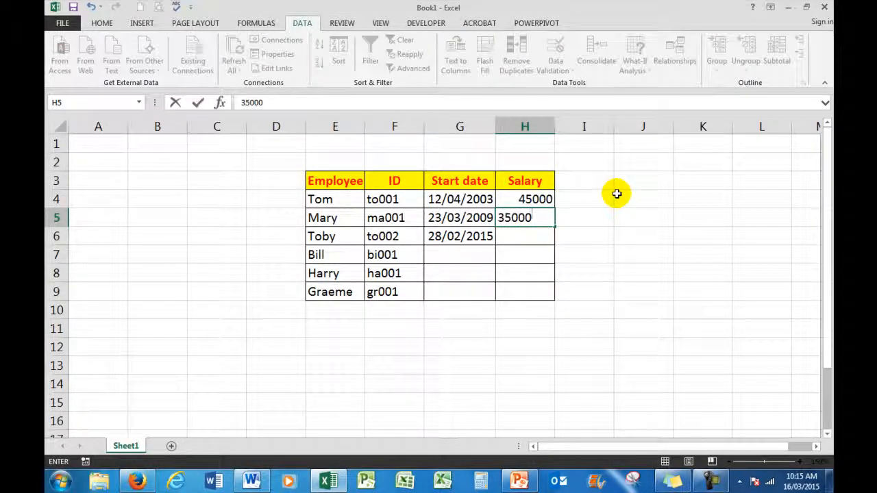
key("Return")
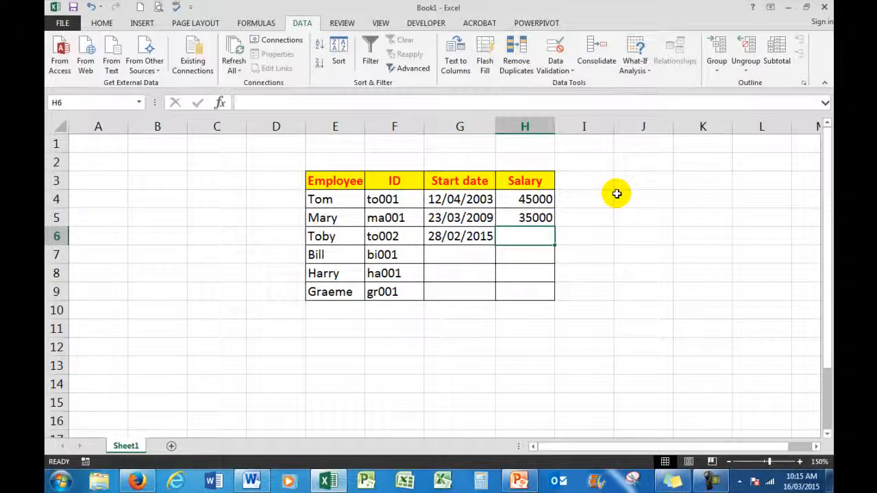
Step: Try 6700 as the third employee's salary in H6, and correct the entry to 67000
type("6700")
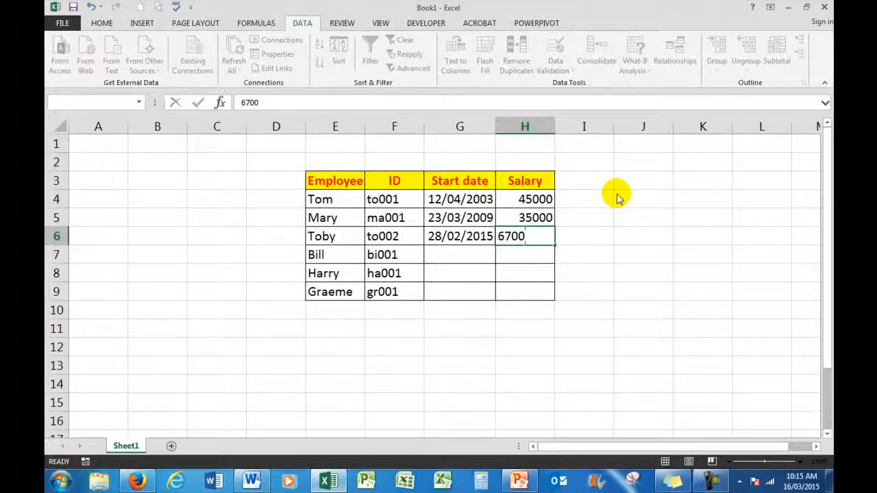
key("Return")
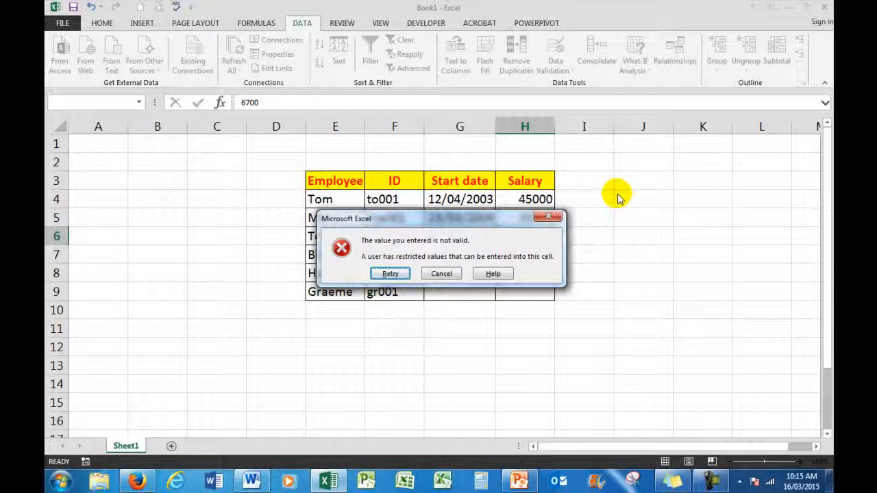
left_click(390, 274)
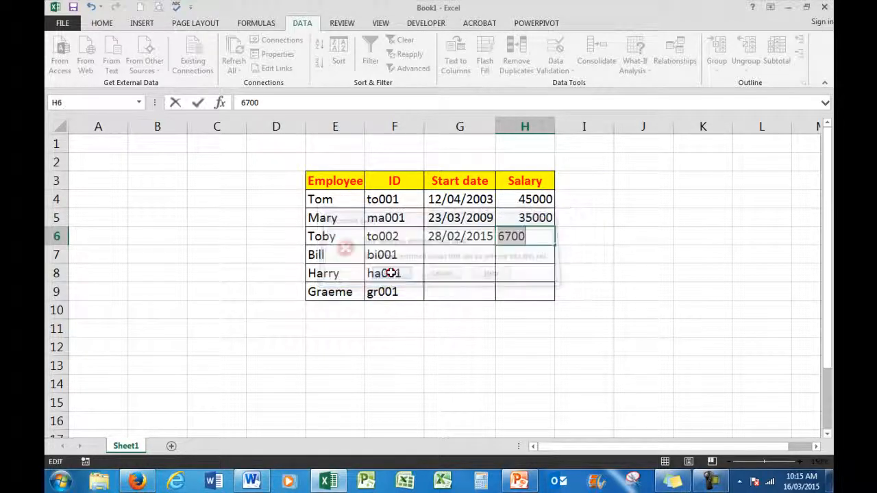
left_click(537, 237)
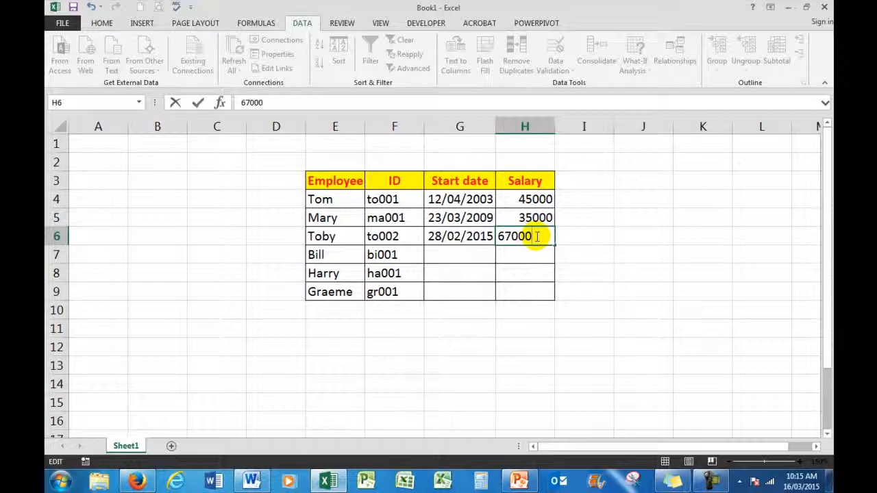
key("Return")
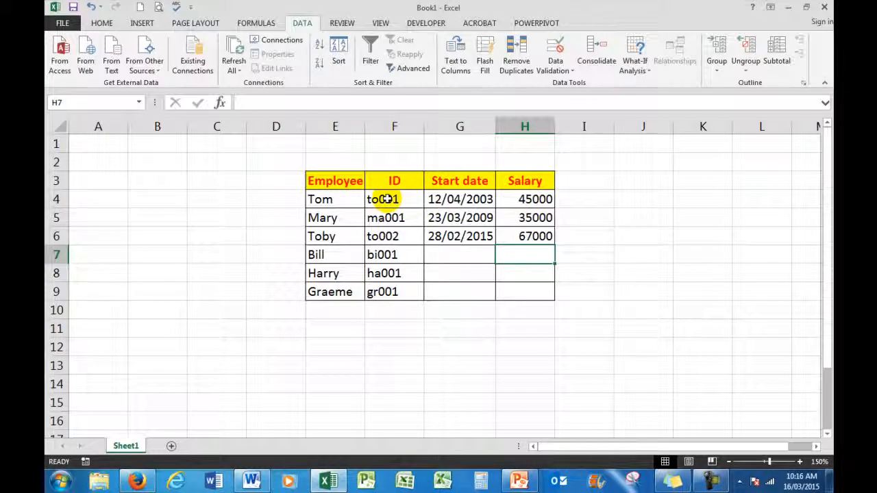
Step: Review the error alert styles in the data validation of the ID cells F4:F9 and choose Stop
left_click_drag(387, 199, 385, 295)
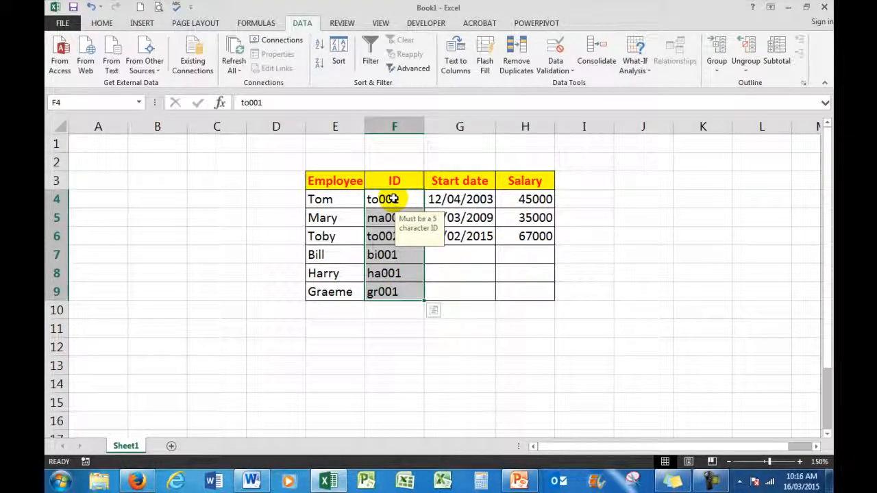
left_click(569, 71)
left_click(575, 83)
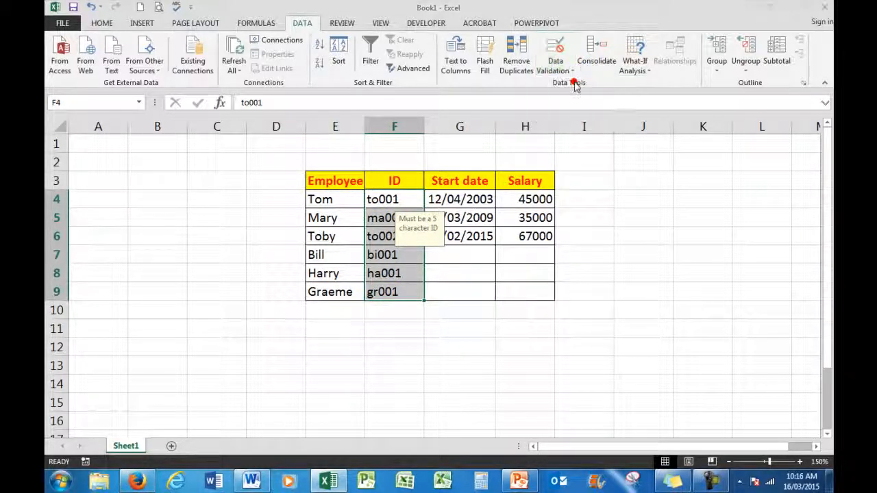
left_click(688, 187)
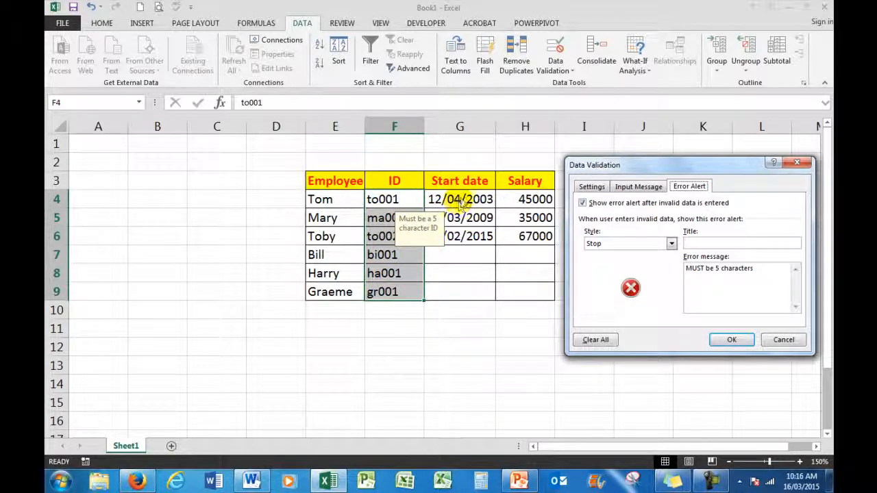
left_click(672, 244)
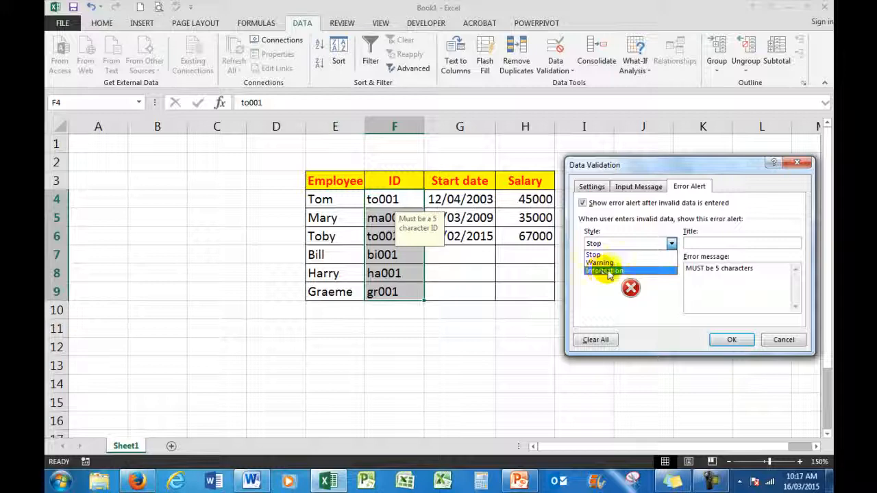
left_click(599, 255)
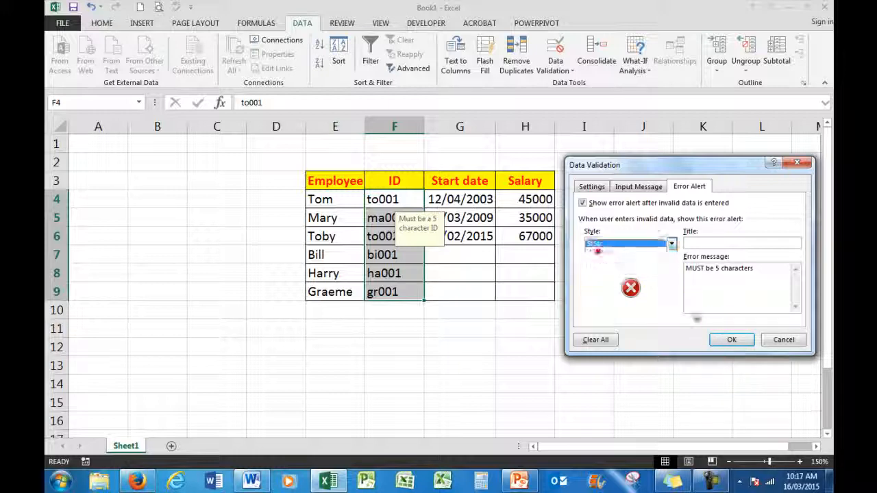
left_click(731, 339)
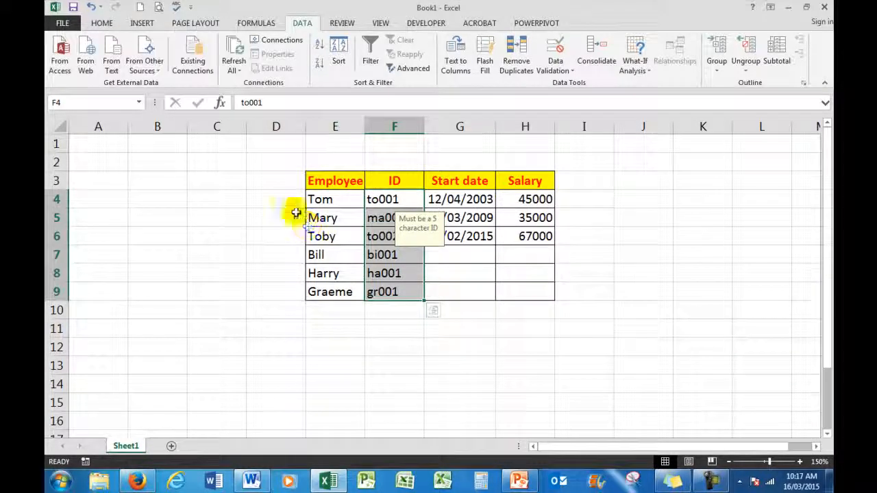